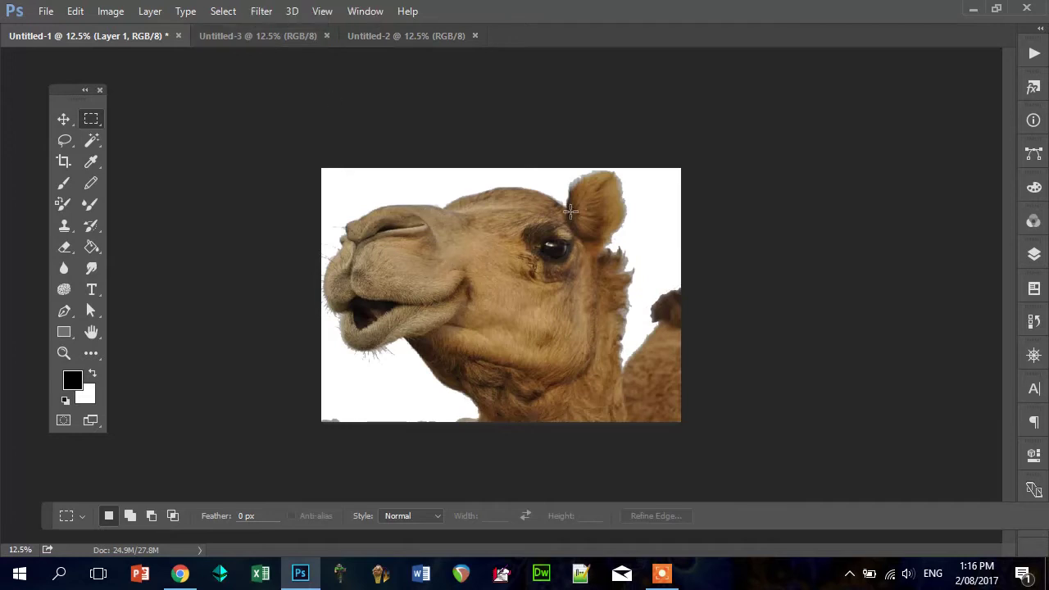
# - Open Eid-AL-Adha-Camel-Face-Wallpaper.jpg from the Desktop's 2016 folder
pyautogui.click(47, 11)
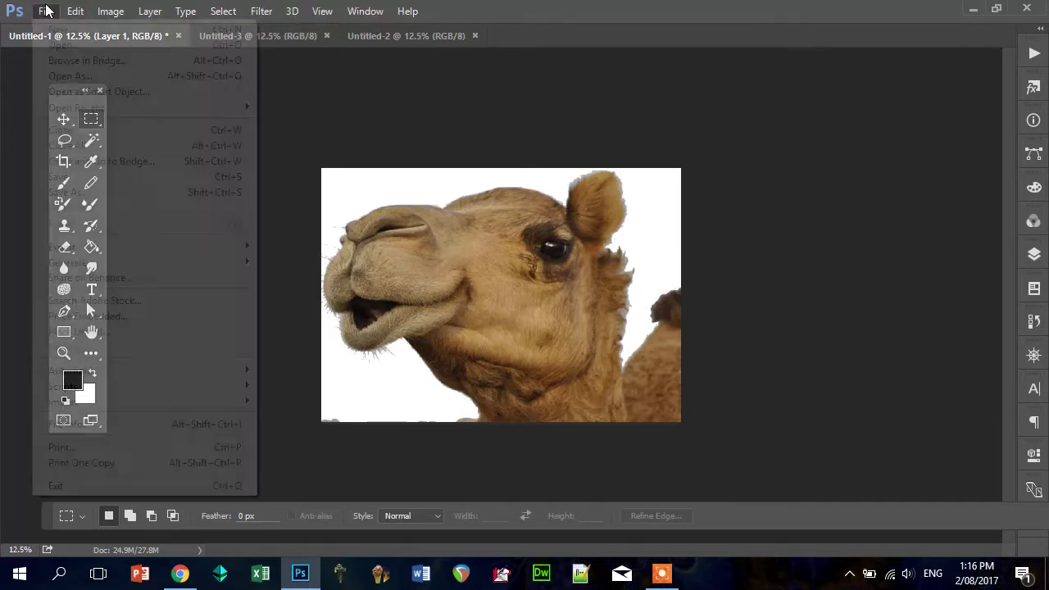
pyautogui.click(63, 46)
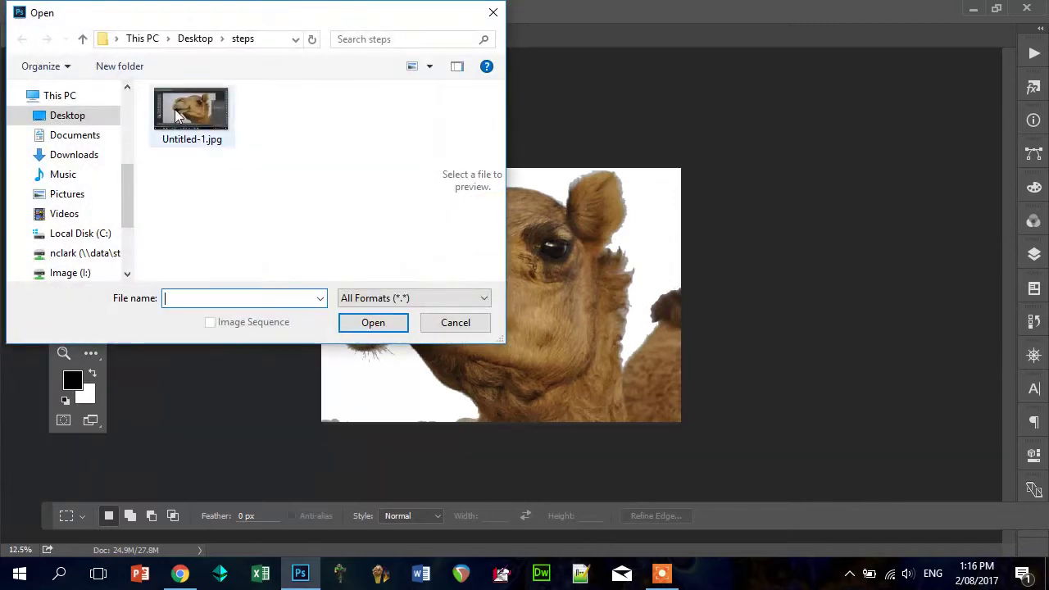
pyautogui.click(63, 119)
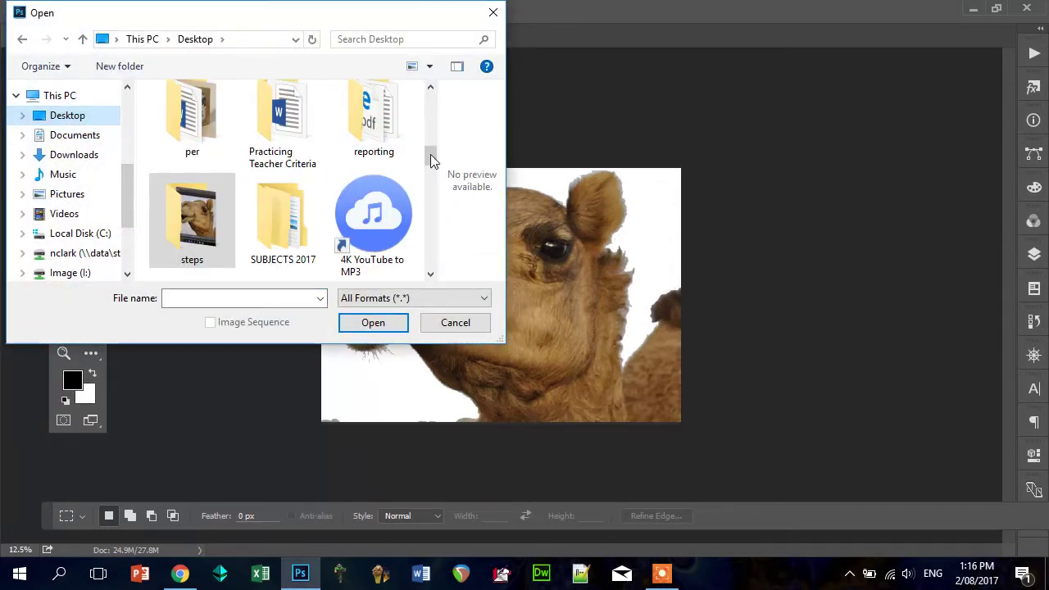
pyautogui.moveTo(429, 157); pyautogui.dragTo(429, 105)
pyautogui.doubleClick(375, 114)
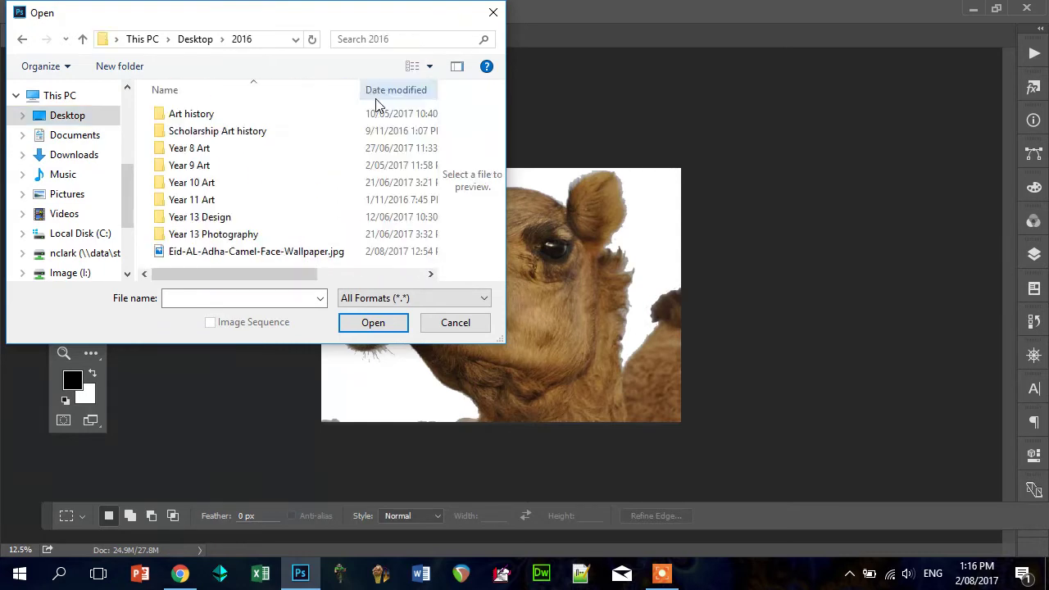
pyautogui.hscroll(2, 237, 249)
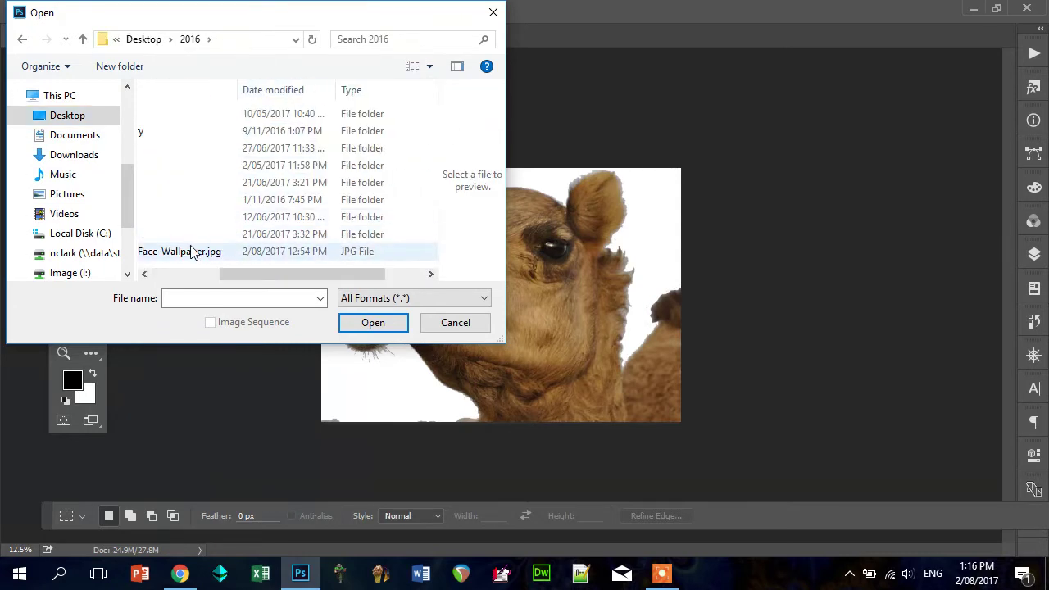
pyautogui.click(238, 251)
pyautogui.click(360, 324)
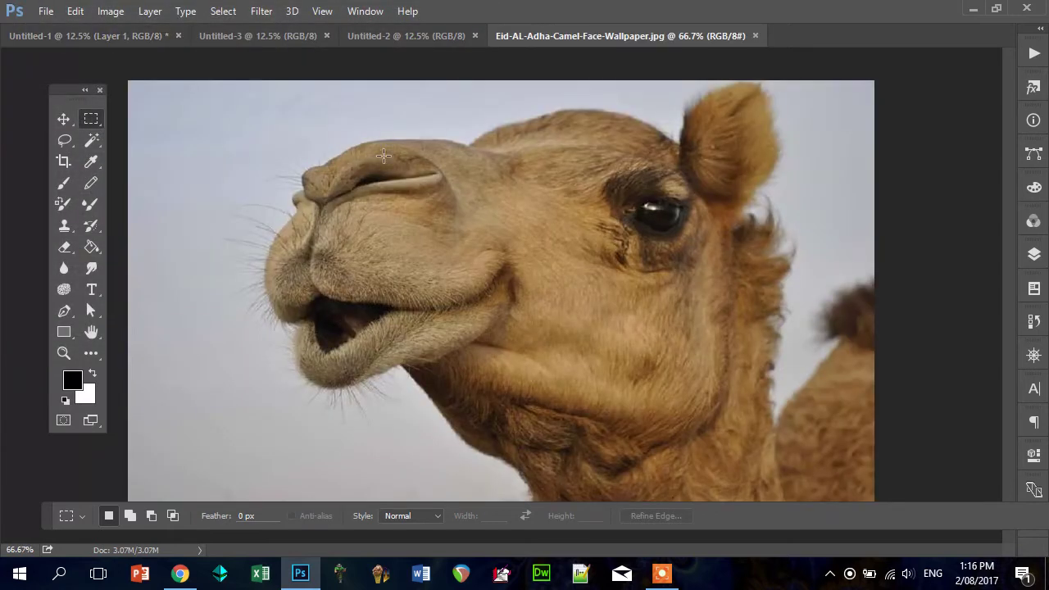
# - Try selecting the sky above and left of the head with the Magic Wand, then clear it
pyautogui.click(92, 141)
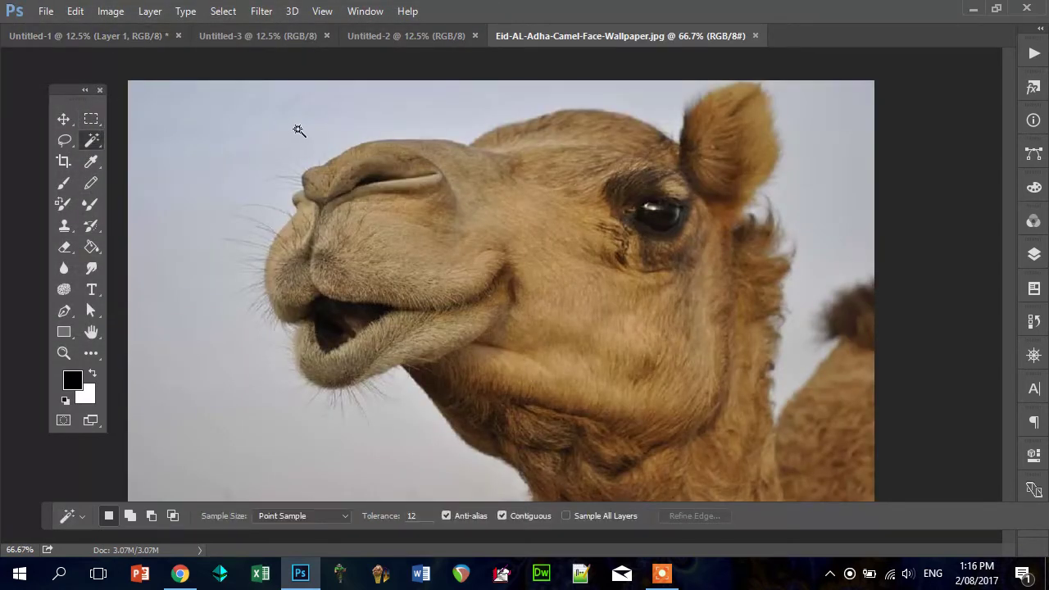
pyautogui.click(227, 192)
pyautogui.keyDown('shift'); pyautogui.click(172, 141); pyautogui.keyUp('shift')
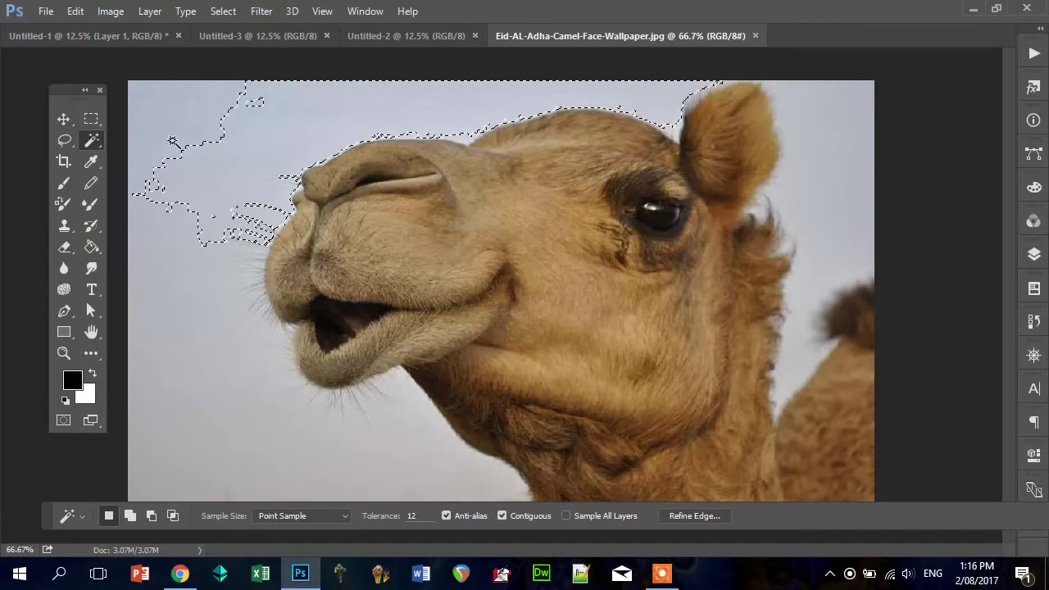
pyautogui.rightClick(92, 141)
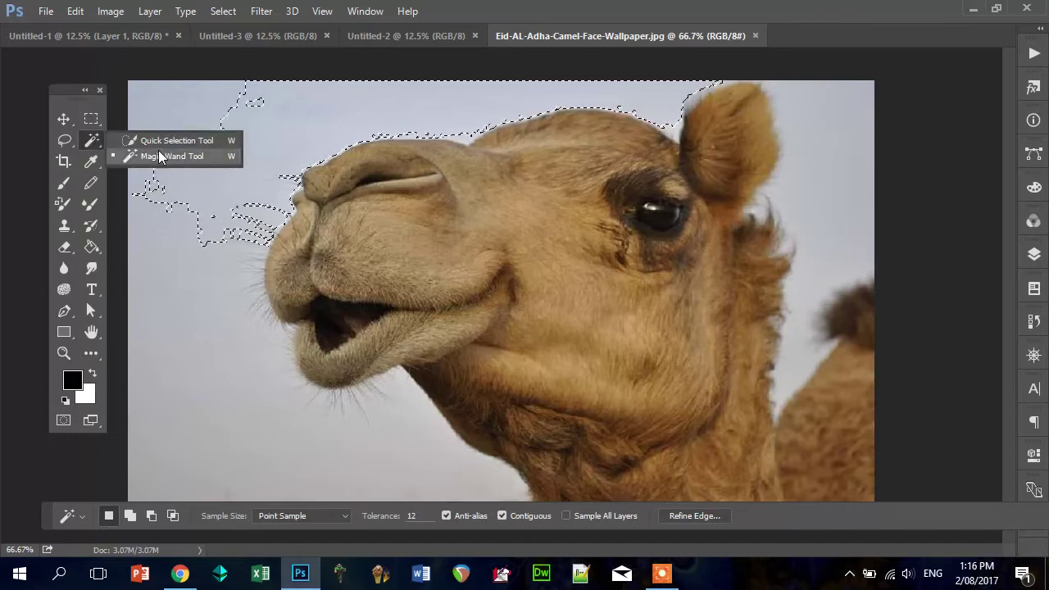
pyautogui.click(172, 141)
pyautogui.keyDown('alt'); pyautogui.click(183, 187); pyautogui.keyUp('alt')
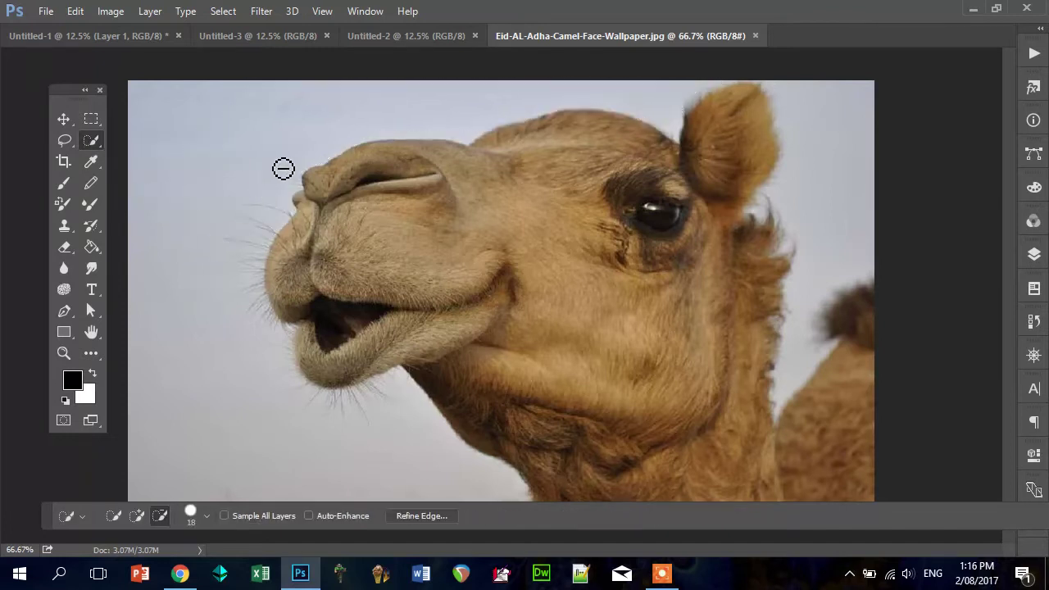
# - Brush the sky on both sides with Quick Selection and subtract the camel's ear
pyautogui.click(91, 119)
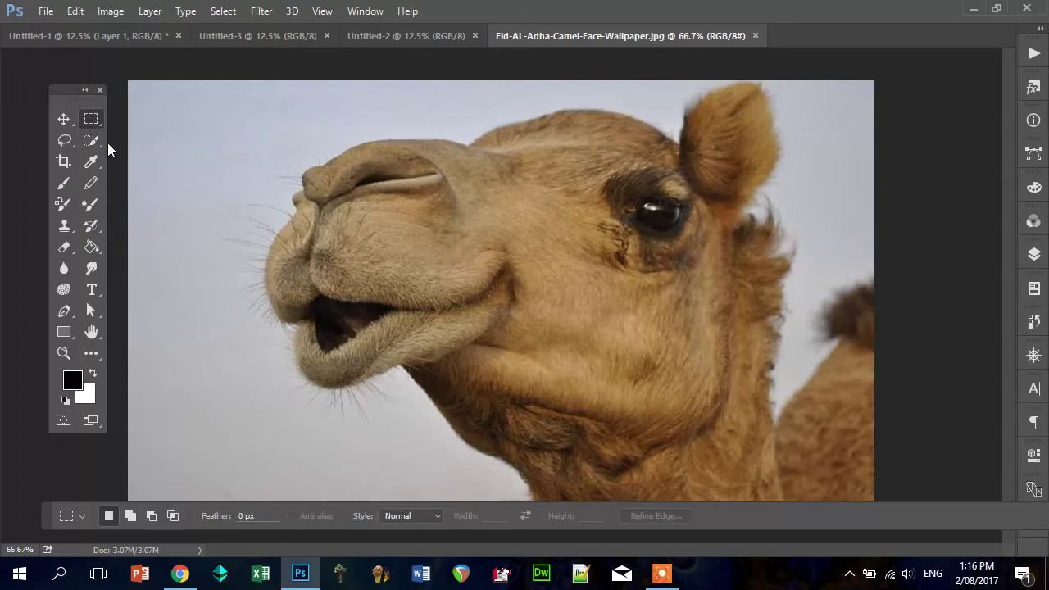
pyautogui.click(91, 140)
pyautogui.moveTo(250, 146)
pyautogui.mouseDown()
pyautogui.moveTo(225, 213)
pyautogui.moveTo(222, 300)
pyautogui.moveTo(288, 403)
pyautogui.moveTo(327, 435)
pyautogui.mouseUp()
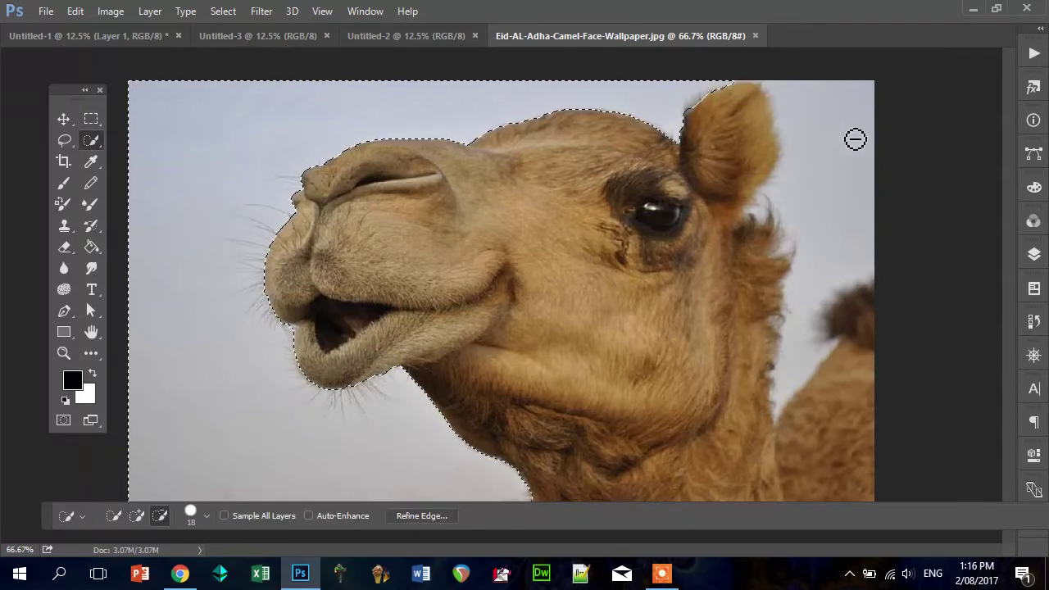
pyautogui.moveTo(818, 123)
pyautogui.mouseDown()
pyautogui.moveTo(833, 194)
pyautogui.moveTo(823, 360)
pyautogui.moveTo(829, 284)
pyautogui.moveTo(775, 205)
pyautogui.moveTo(783, 264)
pyautogui.moveTo(791, 159)
pyautogui.moveTo(815, 136)
pyautogui.mouseUp()
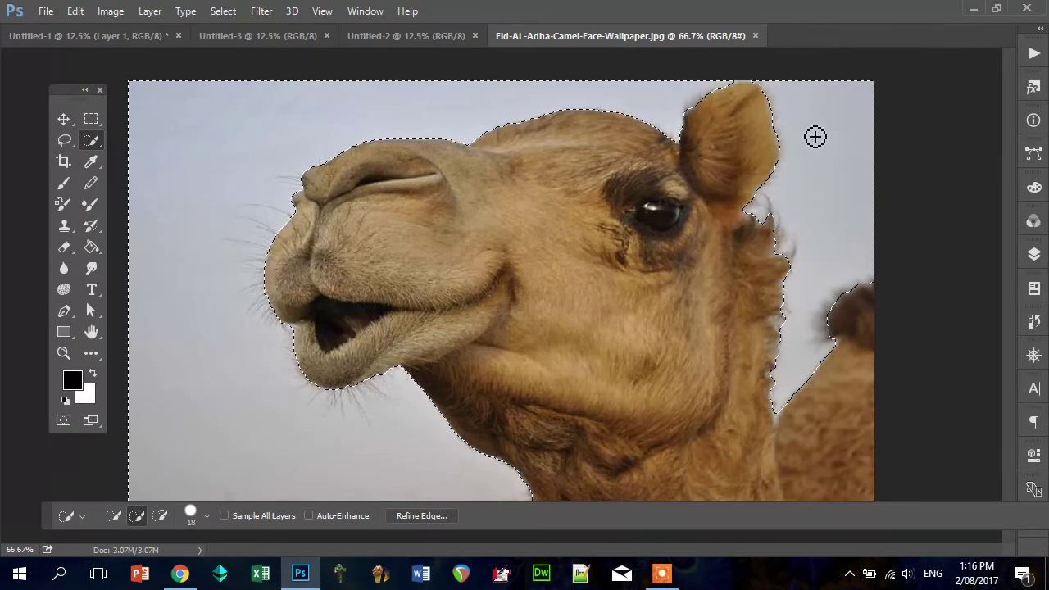
pyautogui.moveTo(699, 121)
pyautogui.mouseDown()
pyautogui.moveTo(752, 162)
pyautogui.moveTo(687, 165)
pyautogui.moveTo(720, 138)
pyautogui.moveTo(720, 160)
pyautogui.moveTo(749, 173)
pyautogui.moveTo(794, 226)
pyautogui.moveTo(739, 166)
pyautogui.moveTo(714, 180)
pyautogui.moveTo(702, 145)
pyautogui.mouseUp()
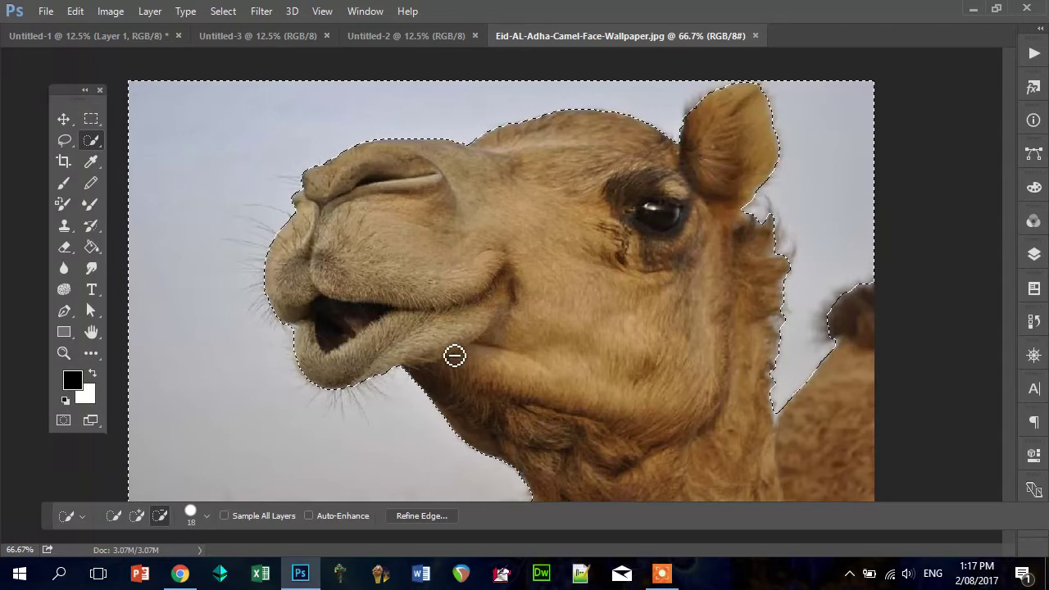
# - Unlock the Background into Layer 0, delete the selected sky, then cut the whole camel layer
pyautogui.press('F7')
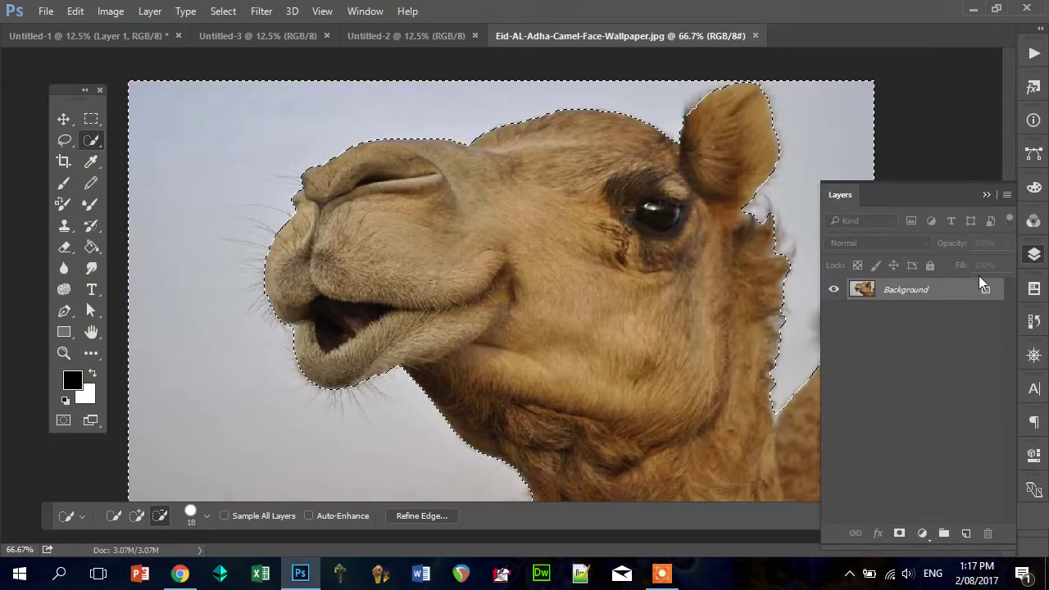
pyautogui.click(988, 290)
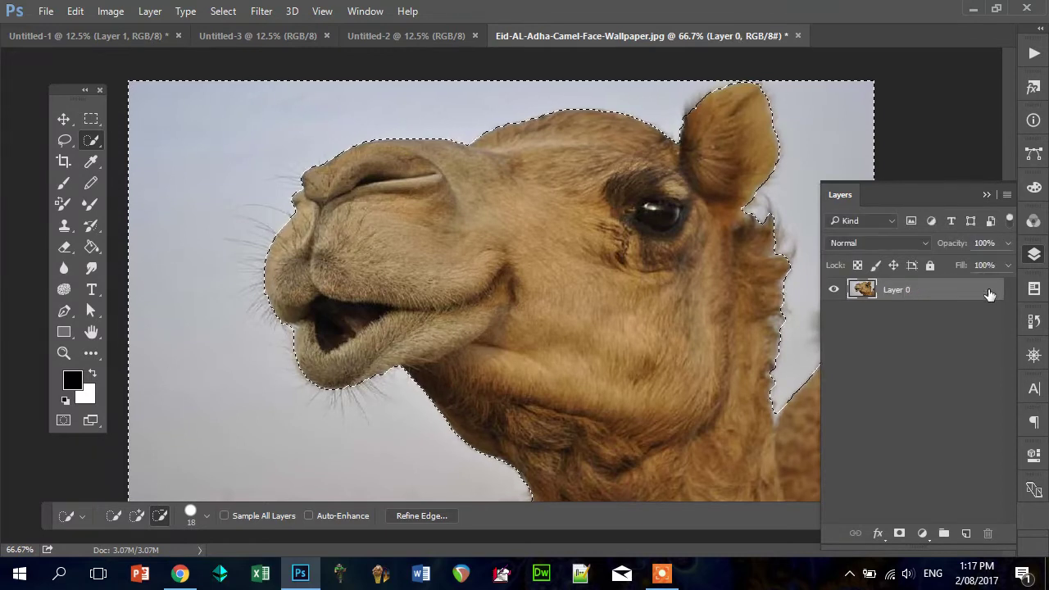
pyautogui.click(988, 194)
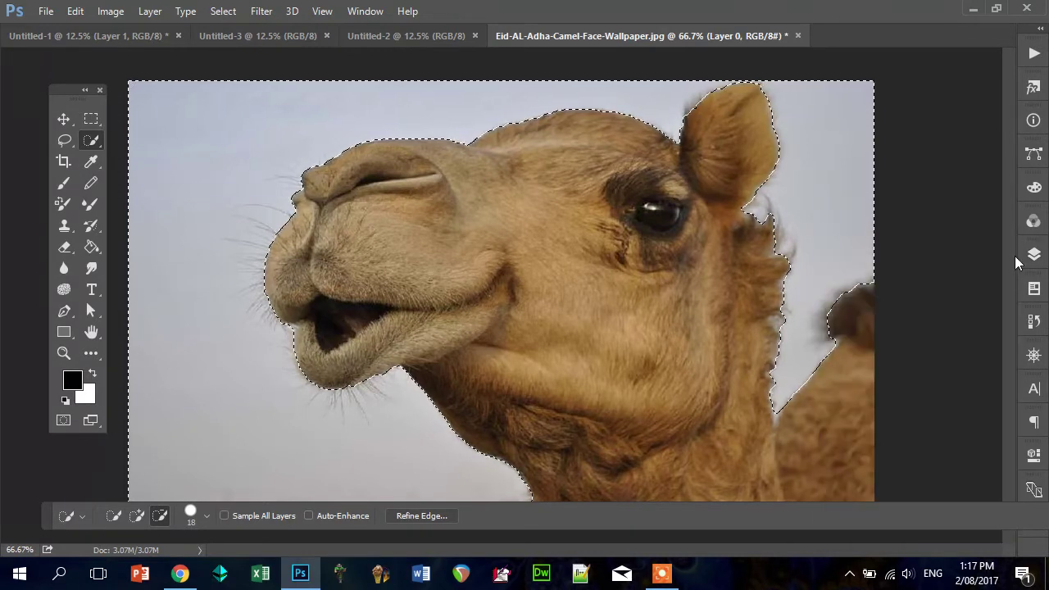
pyautogui.press('Delete')
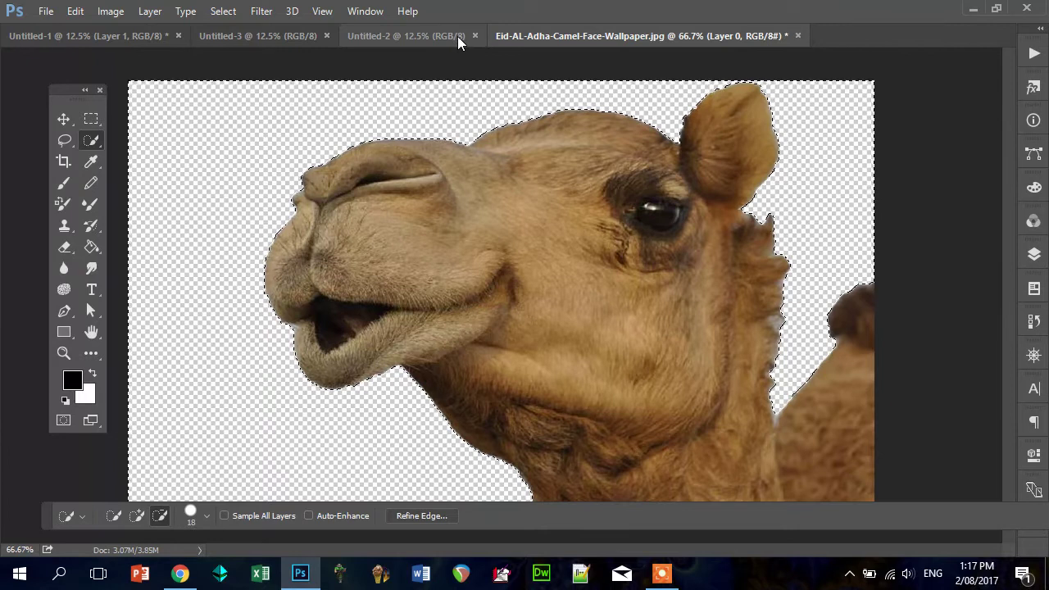
pyautogui.hotkey('ctrl', 'a')
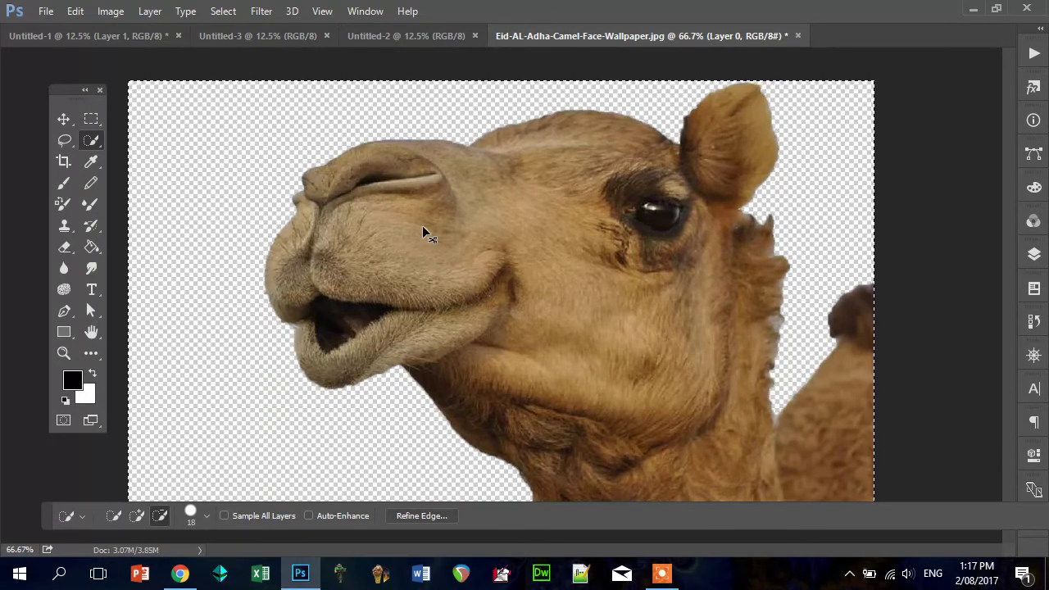
pyautogui.hotkey('ctrl', 'x')
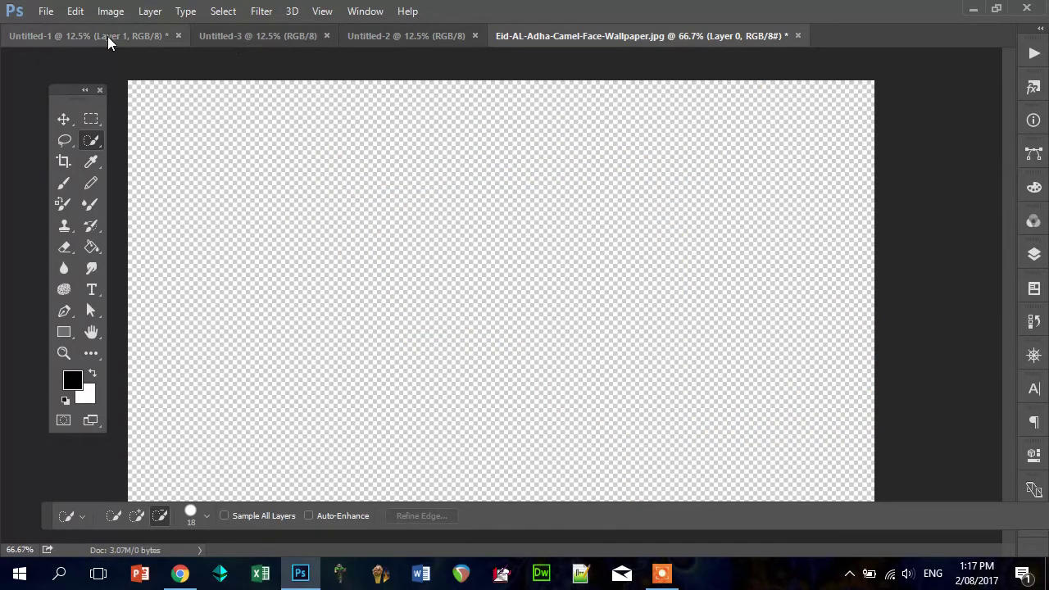
# - Cancel a new International Paper document, then close the camel photo without saving
pyautogui.click(47, 10)
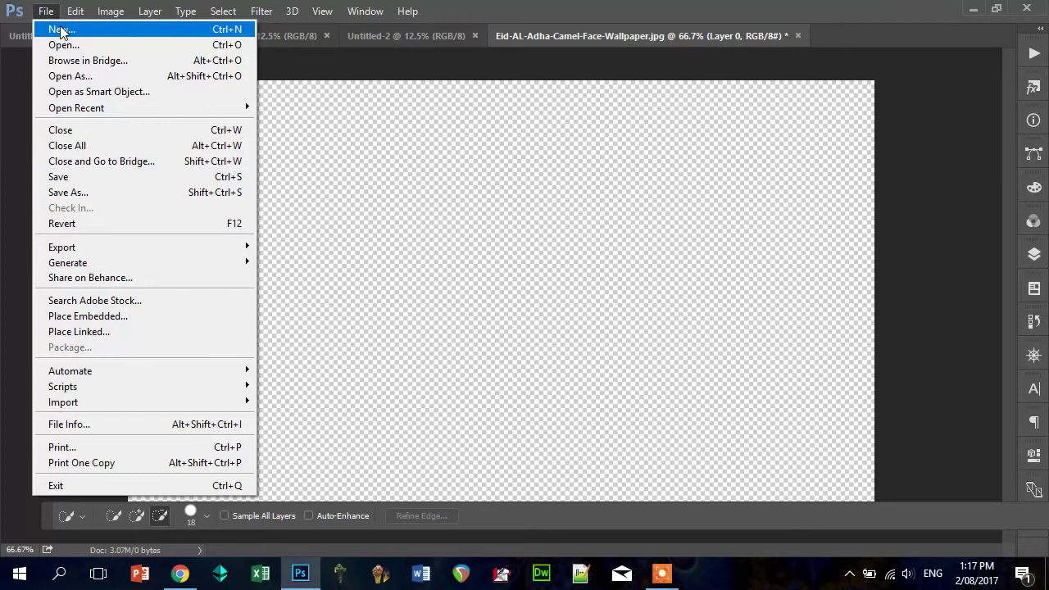
pyautogui.click(62, 32)
pyautogui.click(283, 98)
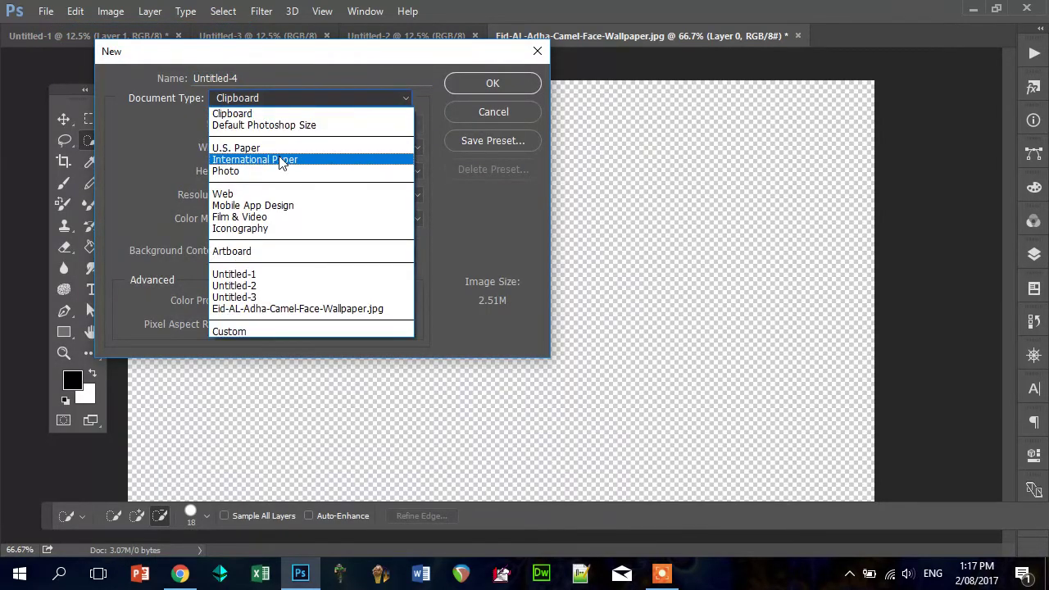
pyautogui.click(281, 160)
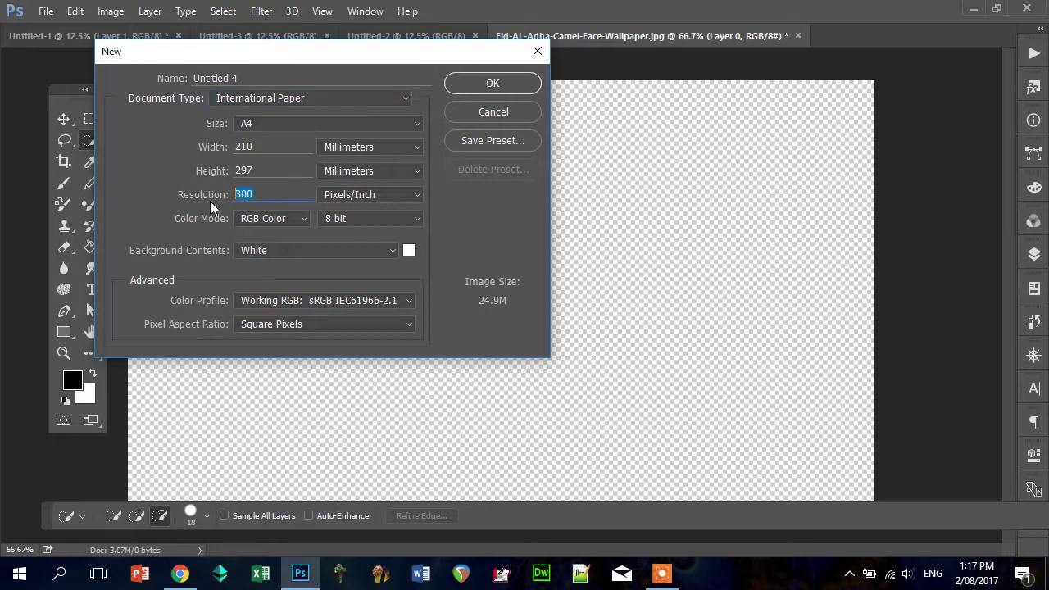
pyautogui.click(493, 113)
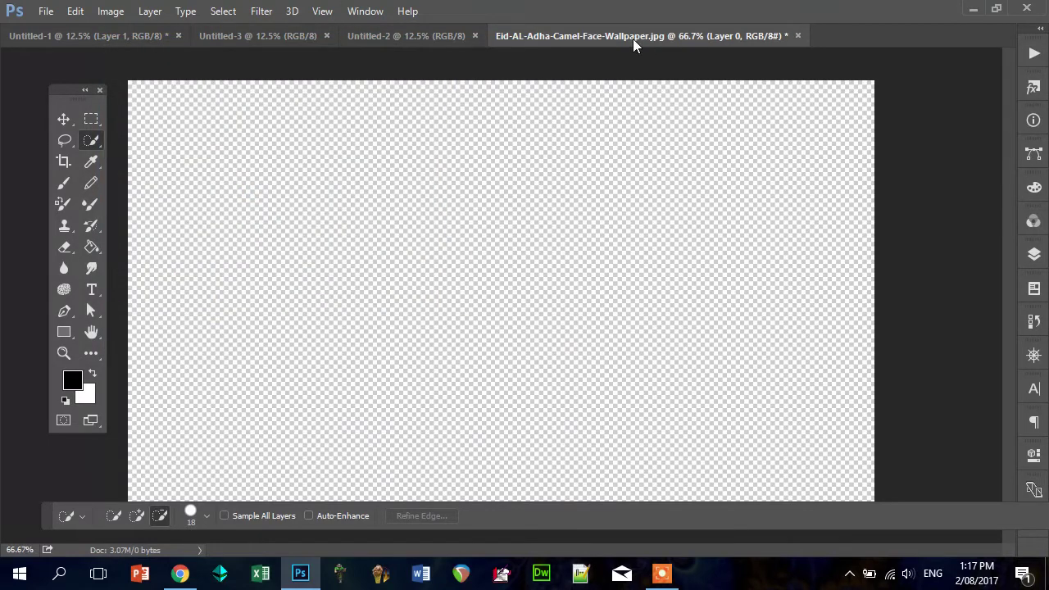
pyautogui.click(797, 36)
pyautogui.click(529, 231)
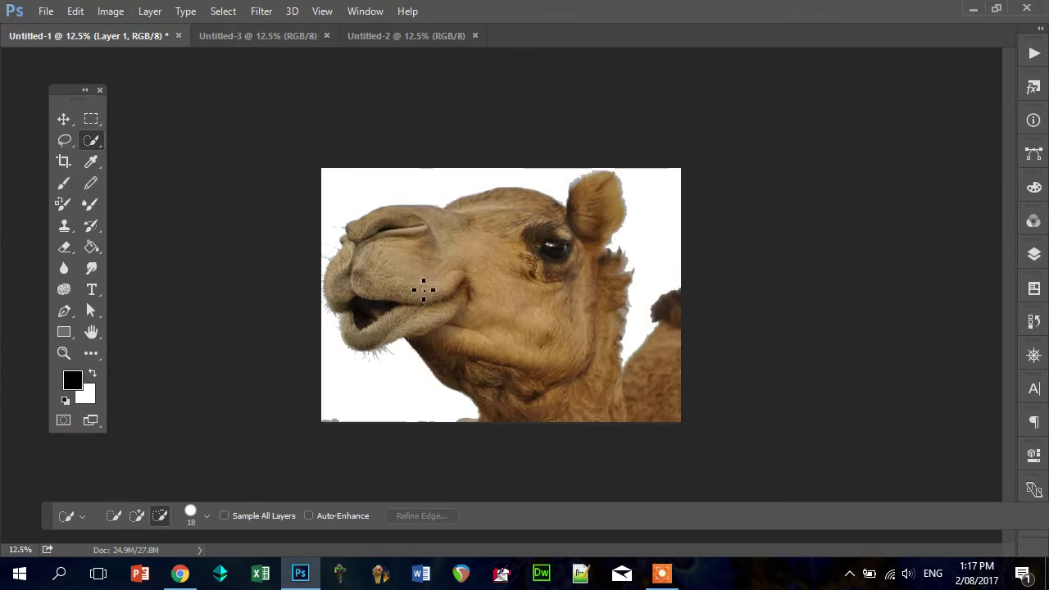
# - Paste the camel, hide the original layer, and scale the camel-face piece to fill the canvas
pyautogui.hotkey('ctrl', 'v')
pyautogui.click(64, 119)
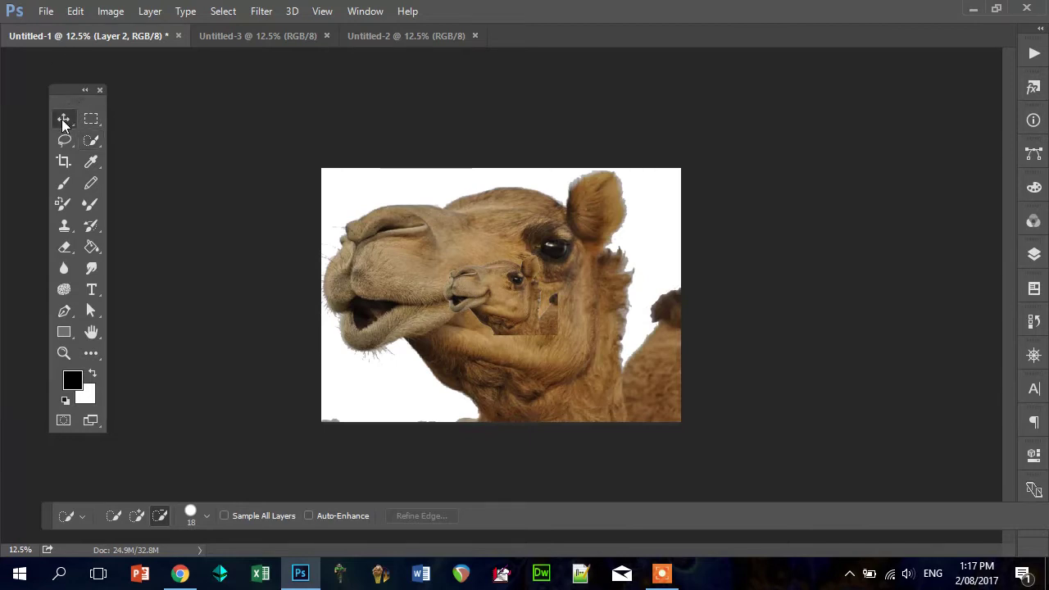
pyautogui.moveTo(494, 309); pyautogui.dragTo(623, 391)
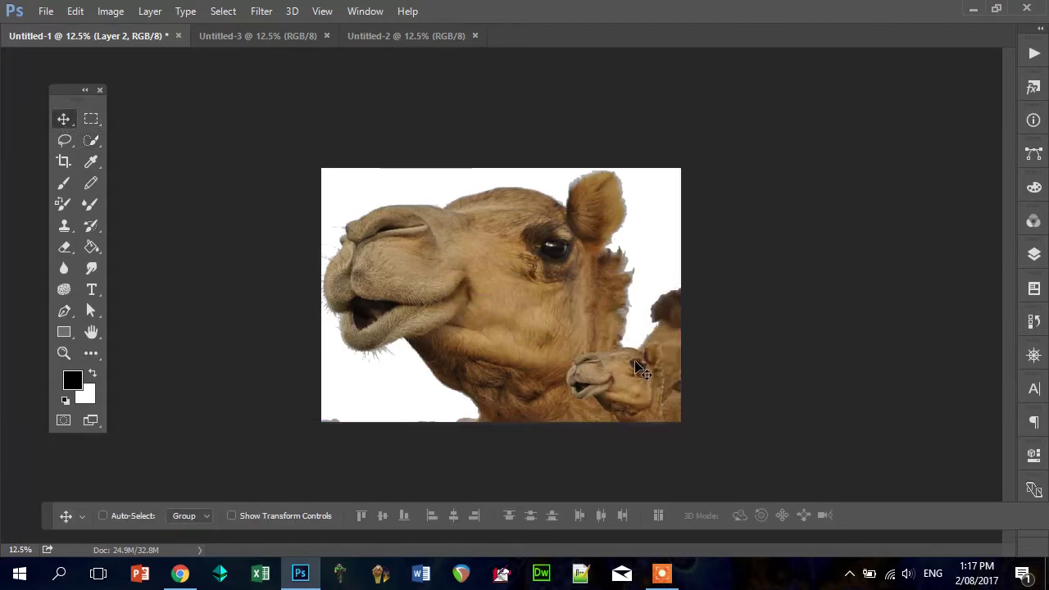
pyautogui.click(1034, 254)
pyautogui.click(832, 317)
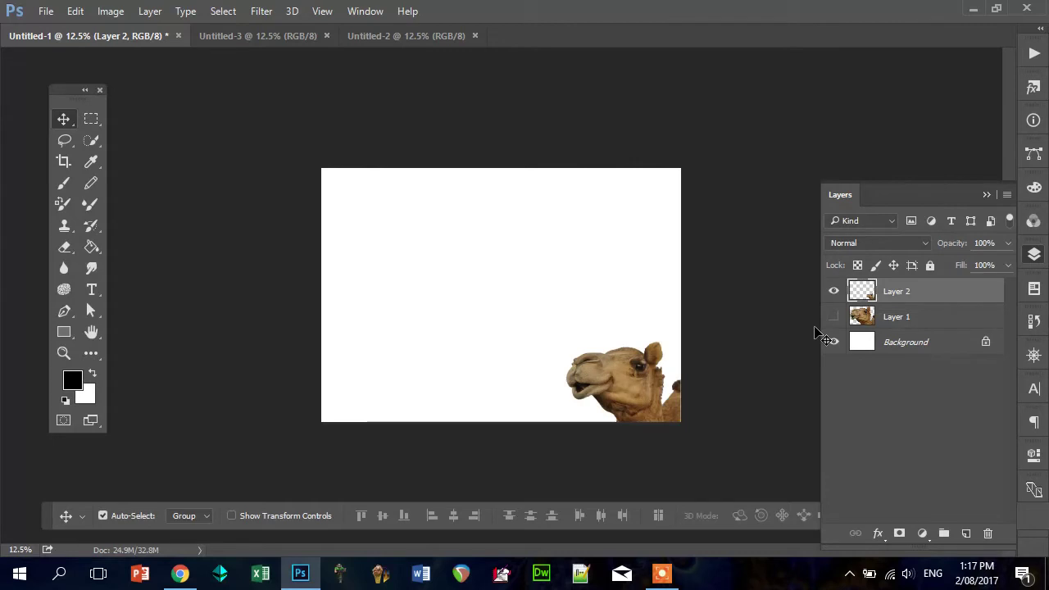
pyautogui.hotkey('ctrl', 't')
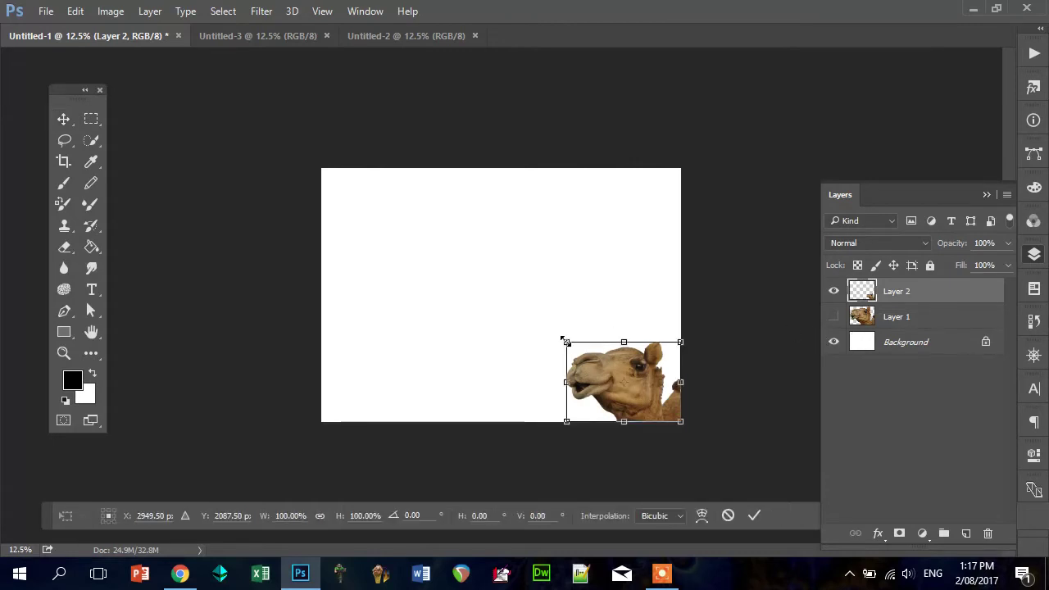
pyautogui.moveTo(563, 339); pyautogui.dragTo(313, 185)
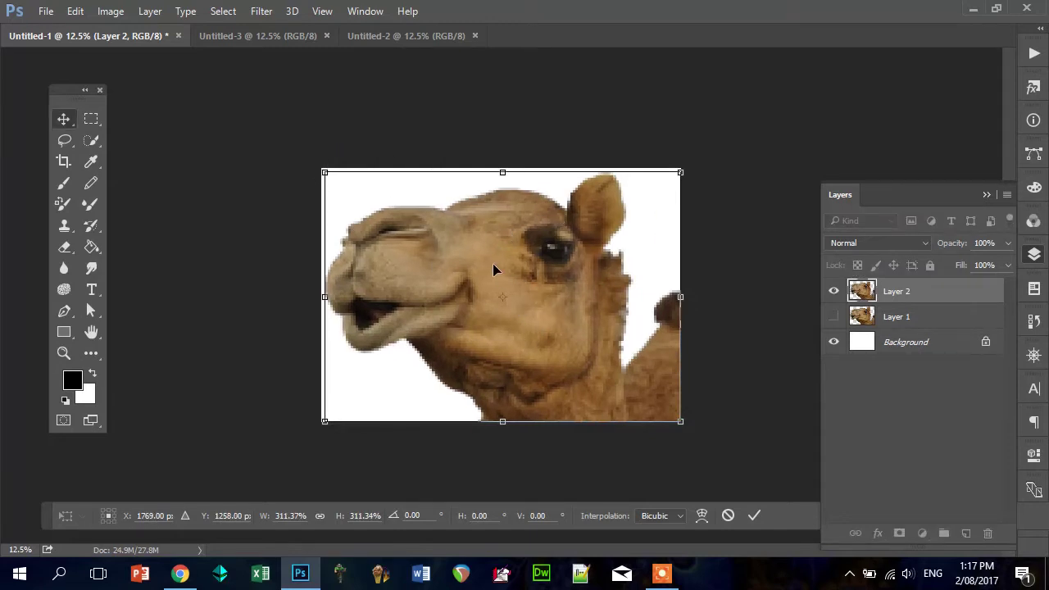
pyautogui.press('Return')
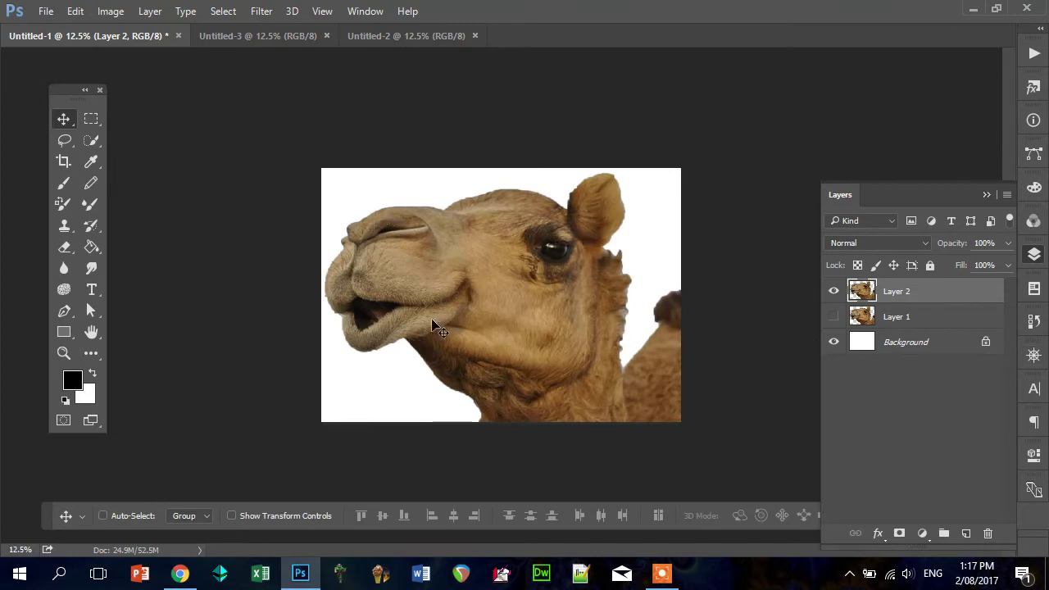
# - Flatten the image to one Background layer, discarding the hidden layer
pyautogui.click(149, 12)
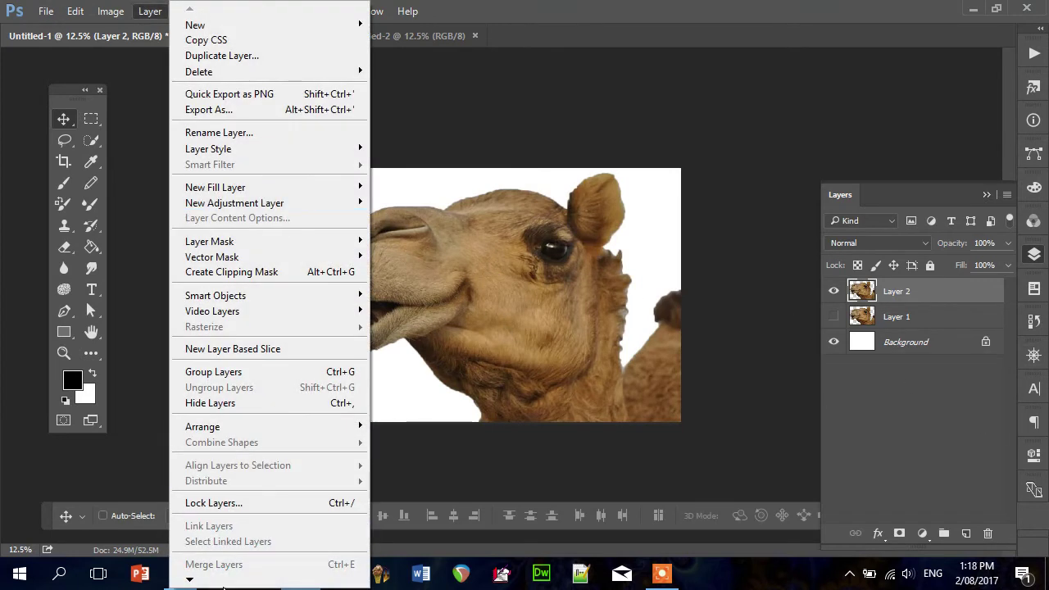
pyautogui.moveTo(223, 586)
pyautogui.click(217, 534)
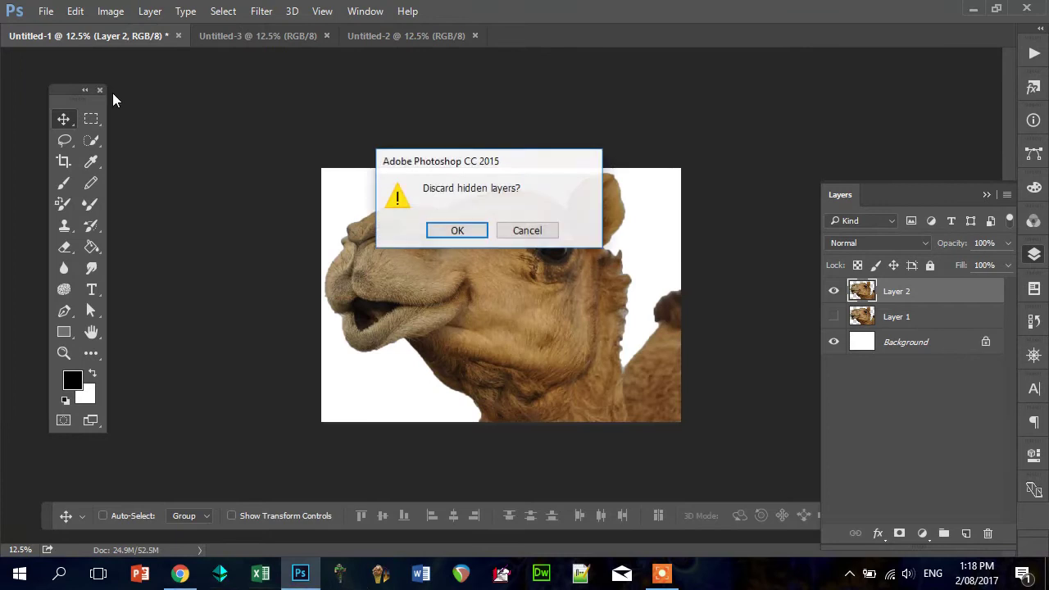
pyautogui.click(457, 229)
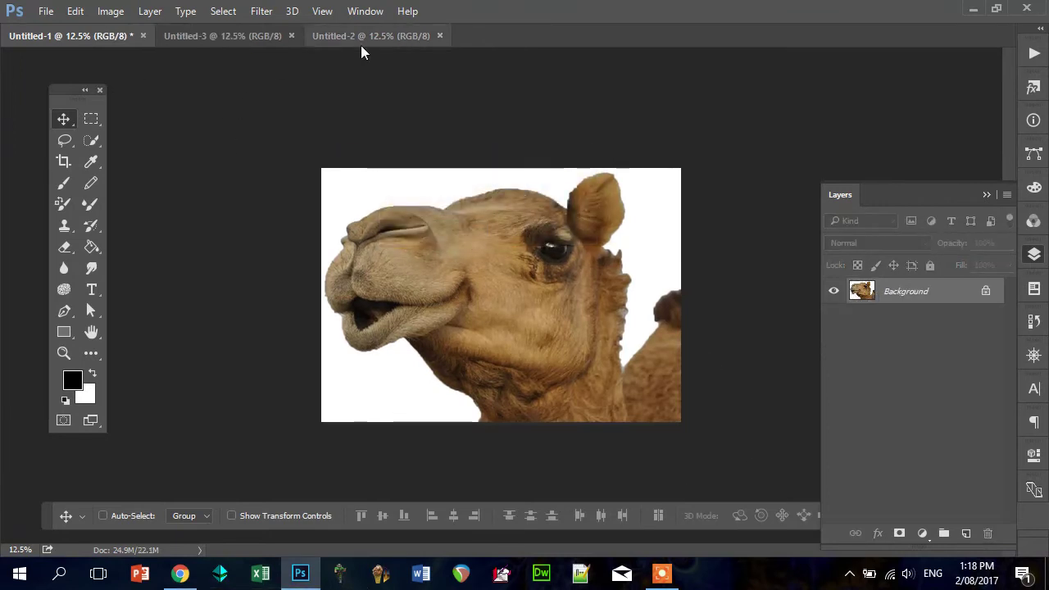
# - Look over the blank Untitled-3 and Untitled-2 documents, then return to Untitled-1
pyautogui.click(201, 32)
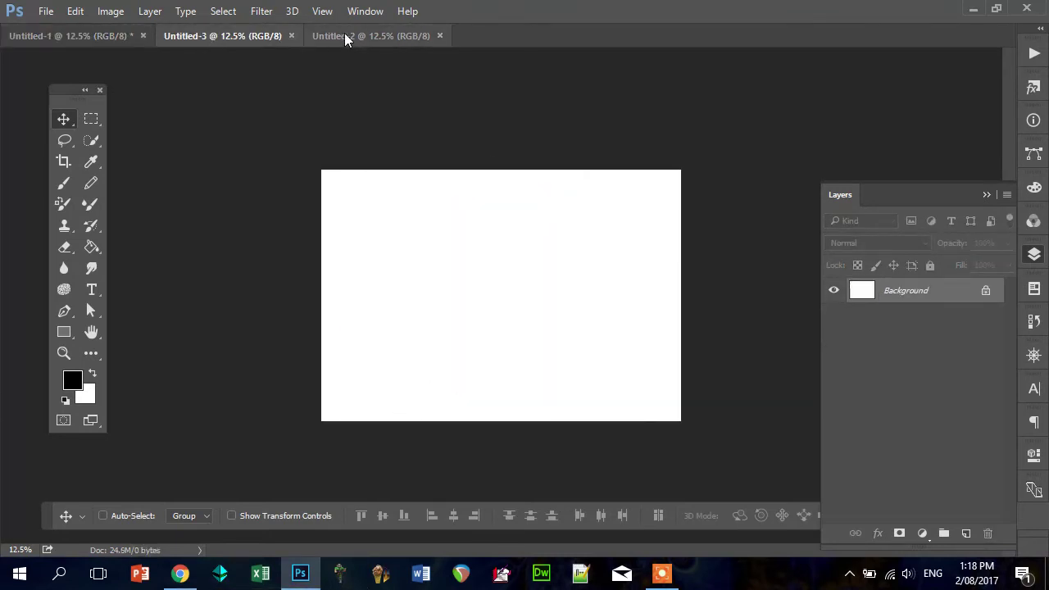
pyautogui.click(122, 35)
pyautogui.click(208, 41)
pyautogui.click(332, 35)
pyautogui.click(83, 35)
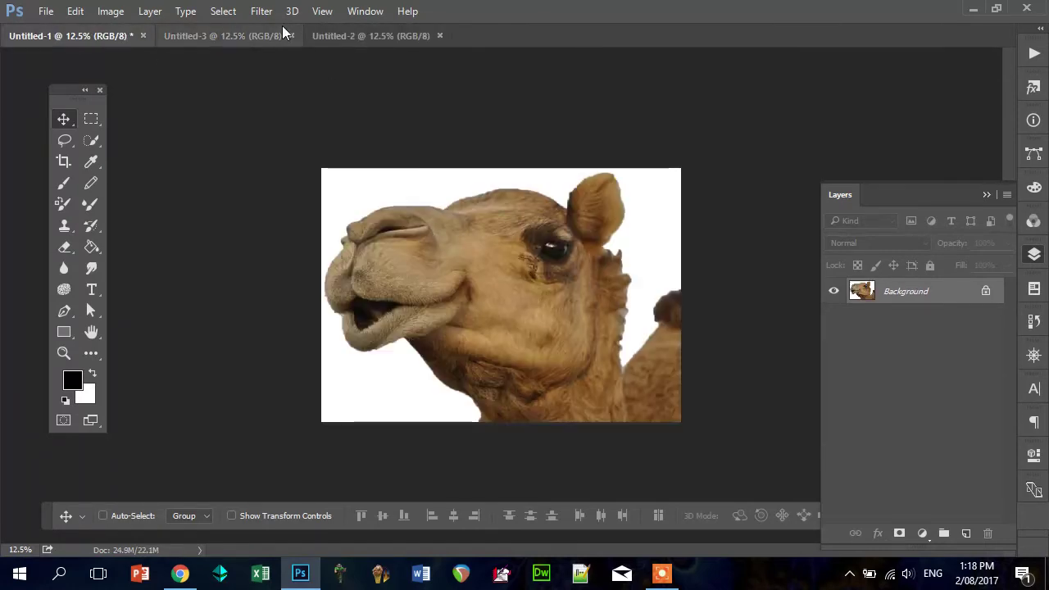
pyautogui.click(262, 11)
# - Set Cutout in the Filter Gallery to Levels 6, Edge Simplicity 7, Edge Fidelity 3
pyautogui.click(285, 75)
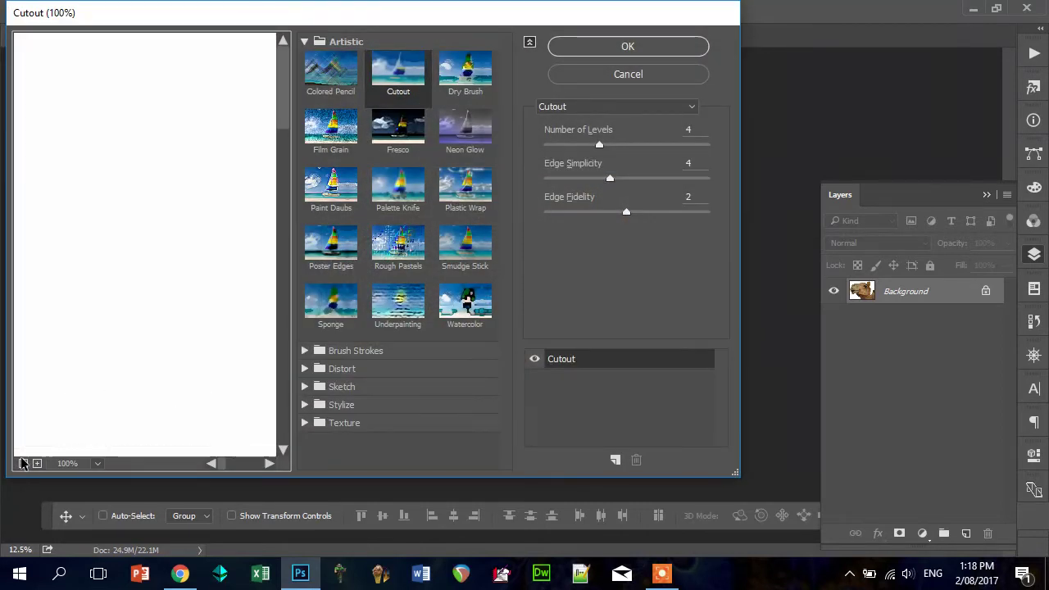
pyautogui.click(23, 463)
pyautogui.click(23, 463)
pyautogui.click(23, 463)
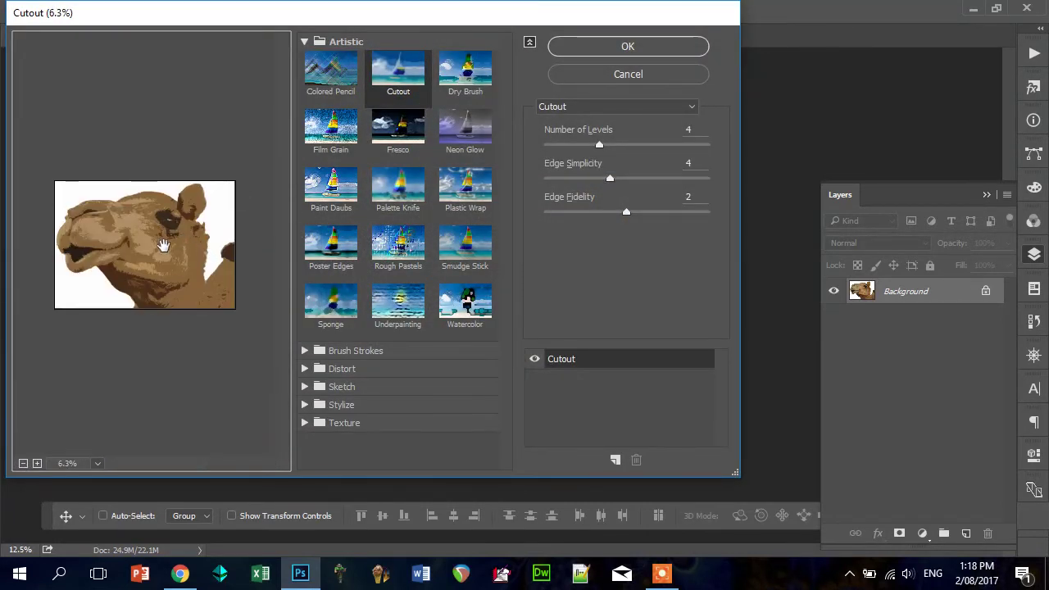
pyautogui.moveTo(603, 146); pyautogui.dragTo(705, 218)
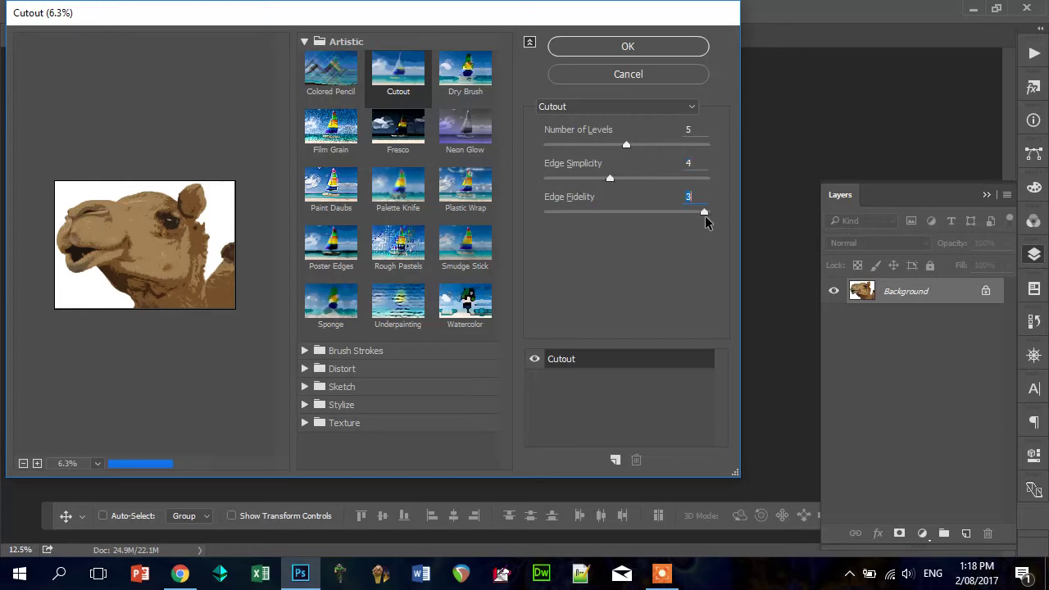
pyautogui.moveTo(627, 147); pyautogui.dragTo(648, 146)
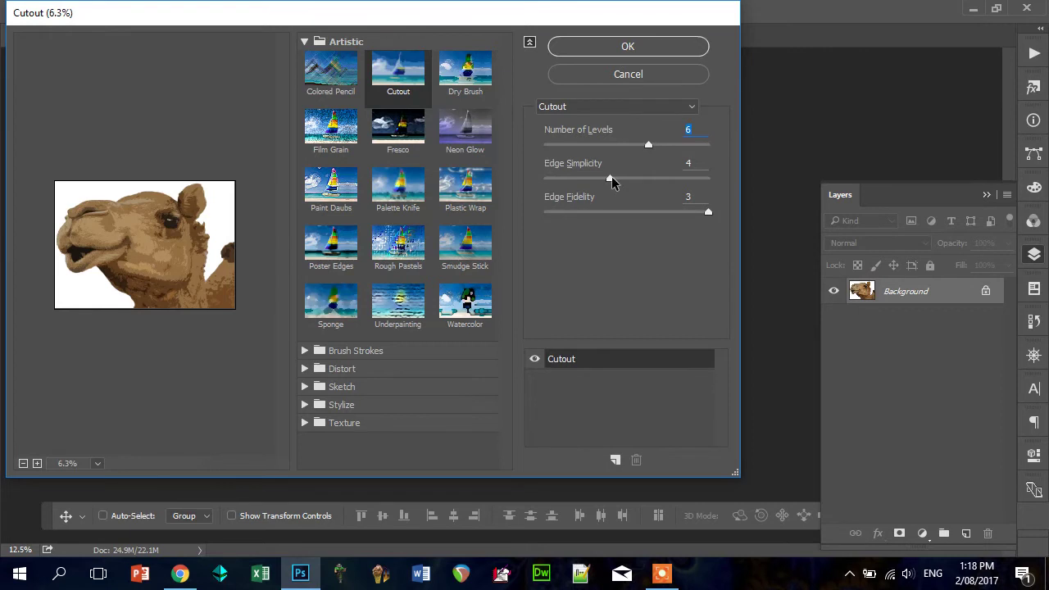
pyautogui.moveTo(612, 179); pyautogui.dragTo(653, 184)
# - Apply the Cutout filter, then Color Range-select the darkest mouth, eye and shadow tones
pyautogui.click(619, 48)
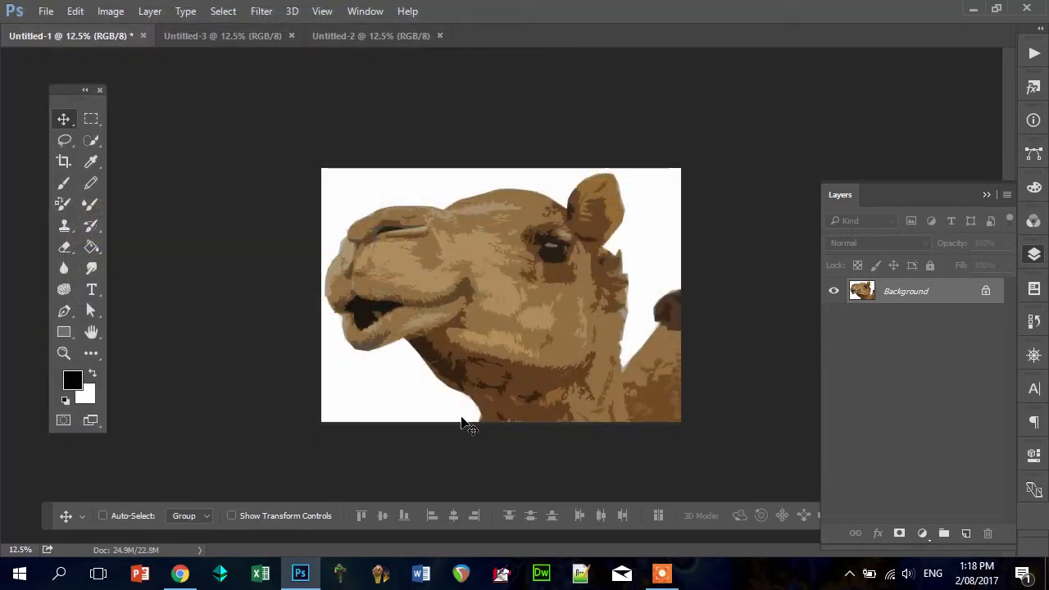
pyautogui.click(225, 14)
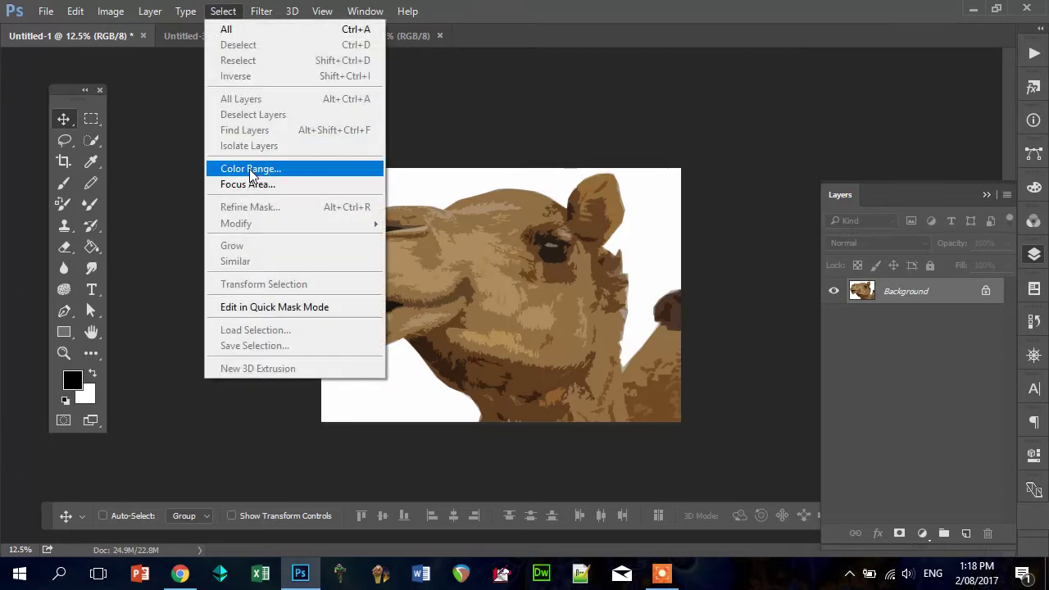
pyautogui.click(251, 168)
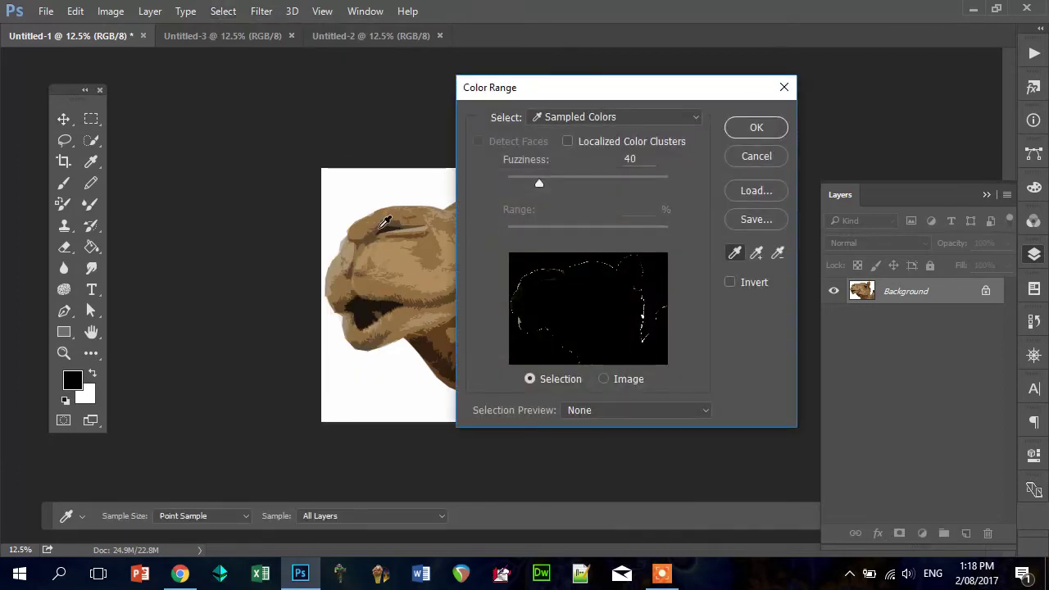
pyautogui.click(366, 307)
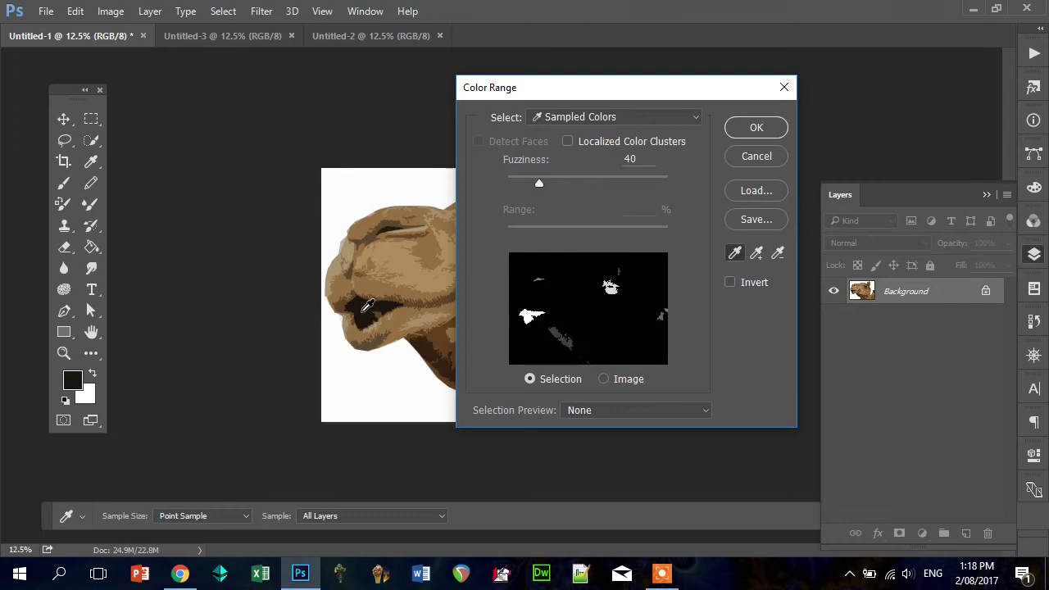
pyautogui.keyDown('shift'); pyautogui.click(392, 227); pyautogui.keyUp('shift')
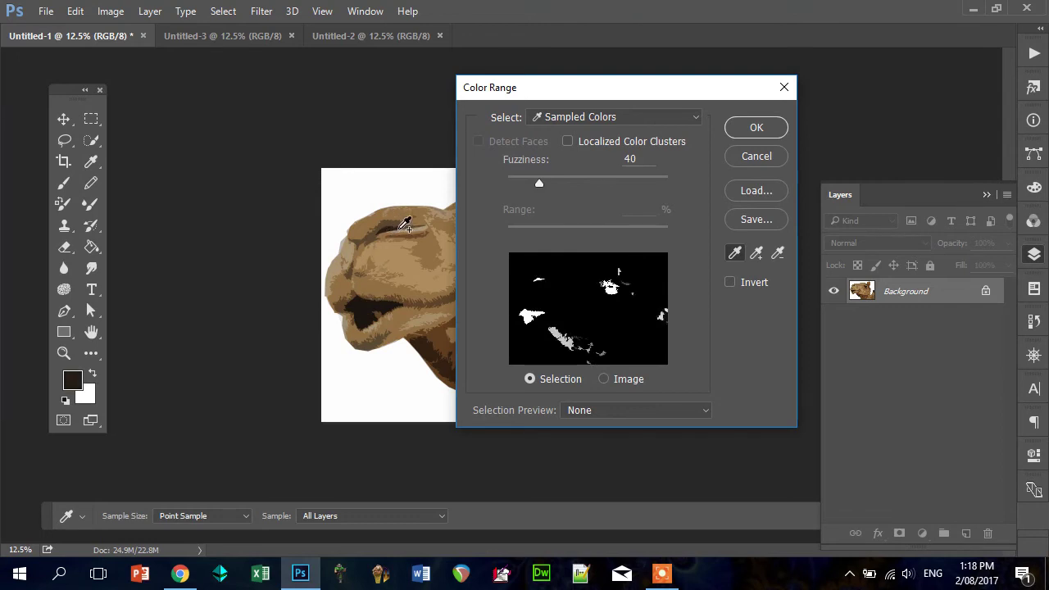
pyautogui.moveTo(608, 96); pyautogui.dragTo(837, 85)
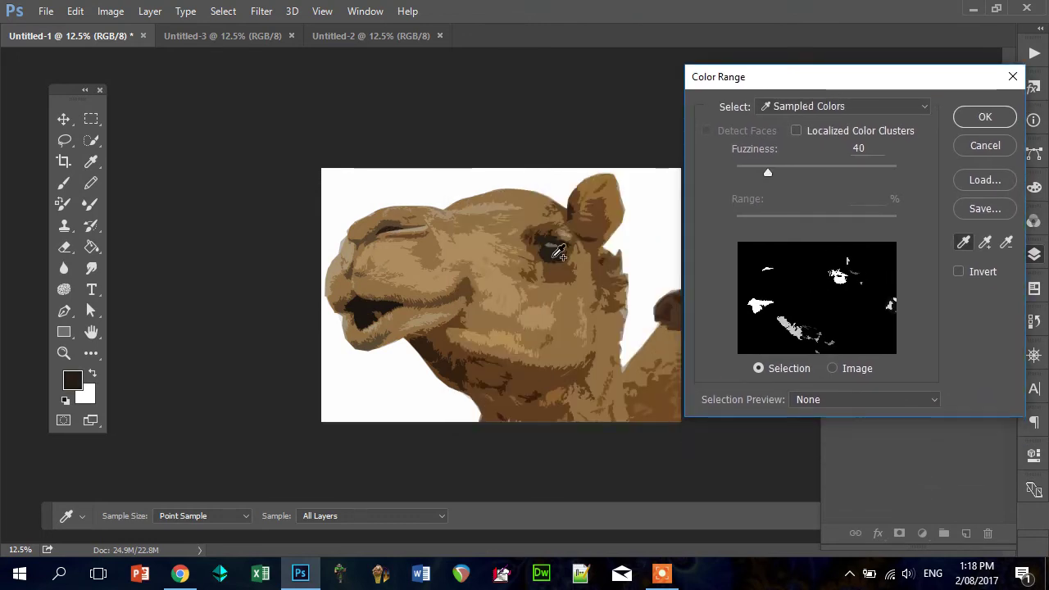
pyautogui.moveTo(873, 86); pyautogui.dragTo(478, 77)
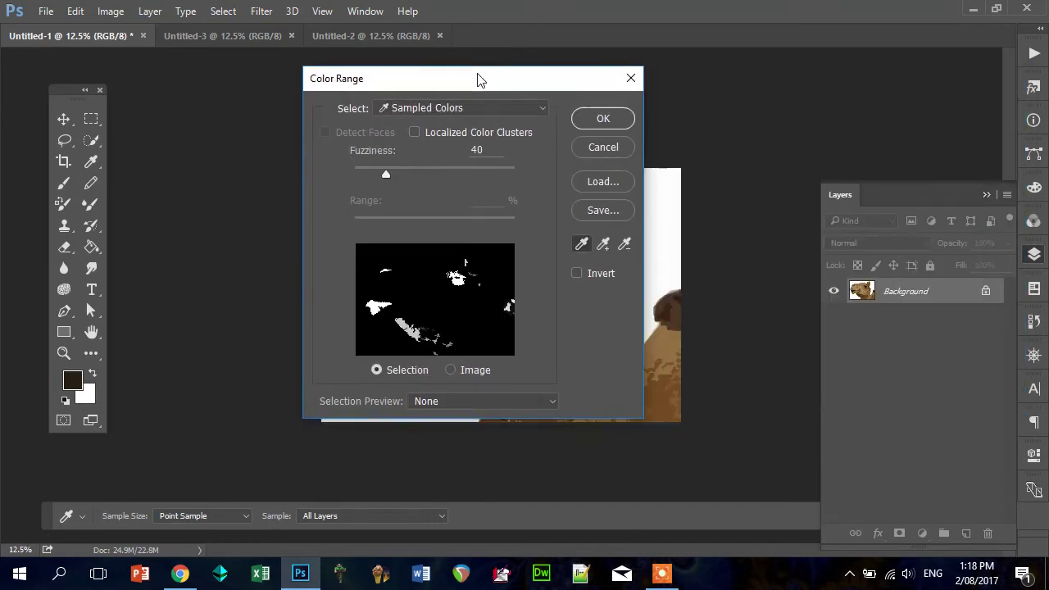
pyautogui.click(599, 117)
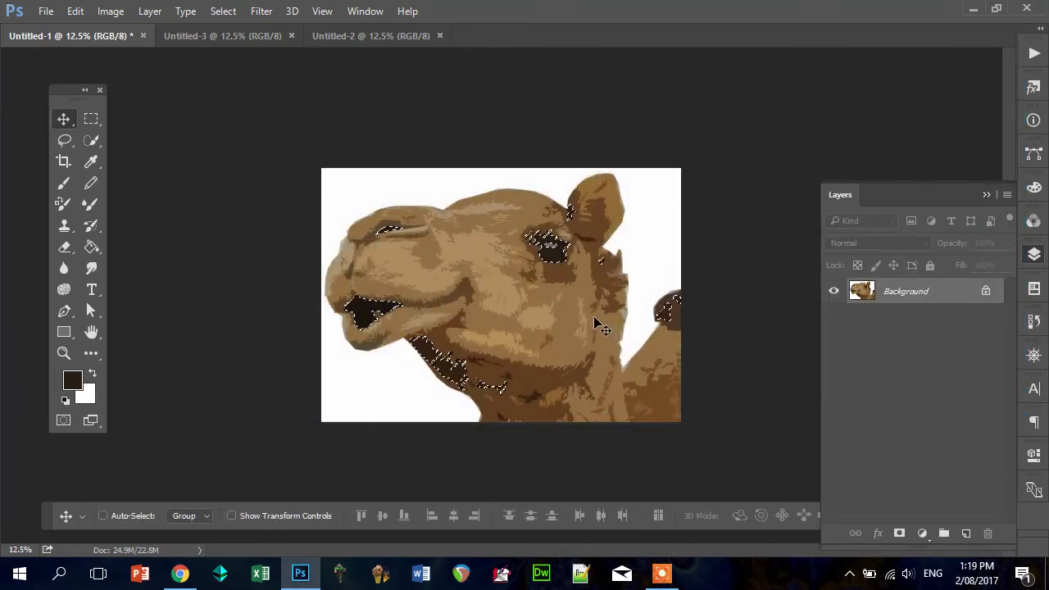
pyautogui.press('ctrl')
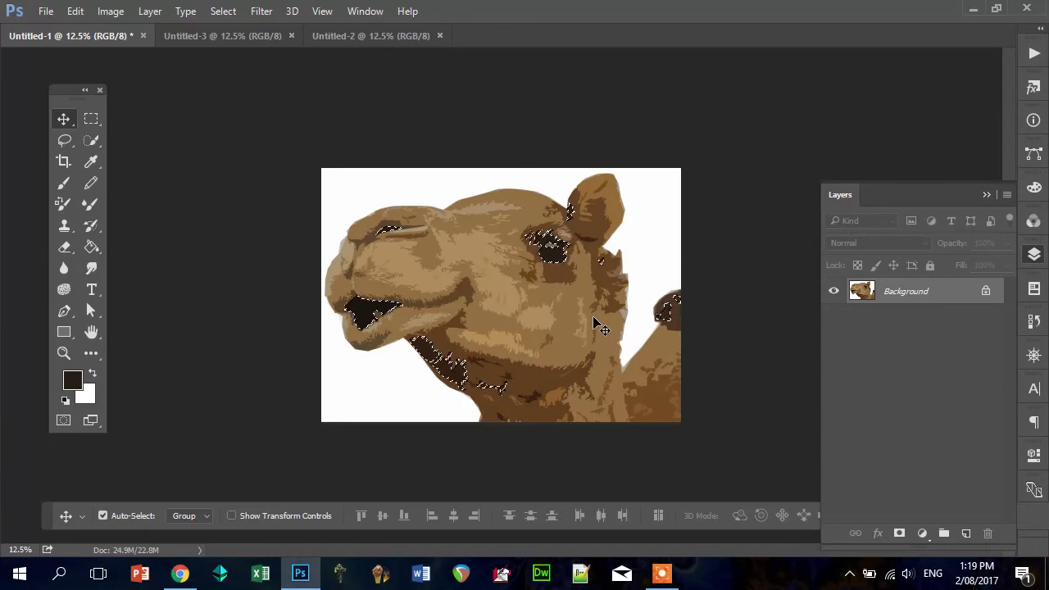
# - Hide Layer 1 in Untitled-3, then return to the camel and clear its selection
pyautogui.moveTo(204, 34); pyautogui.dragTo(205, 35)
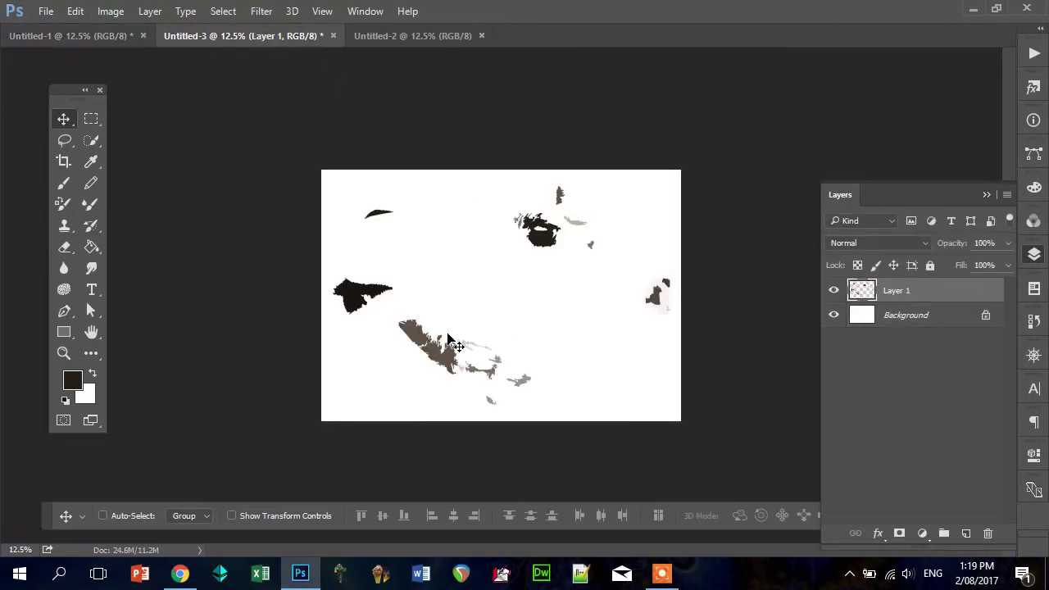
pyautogui.click(104, 35)
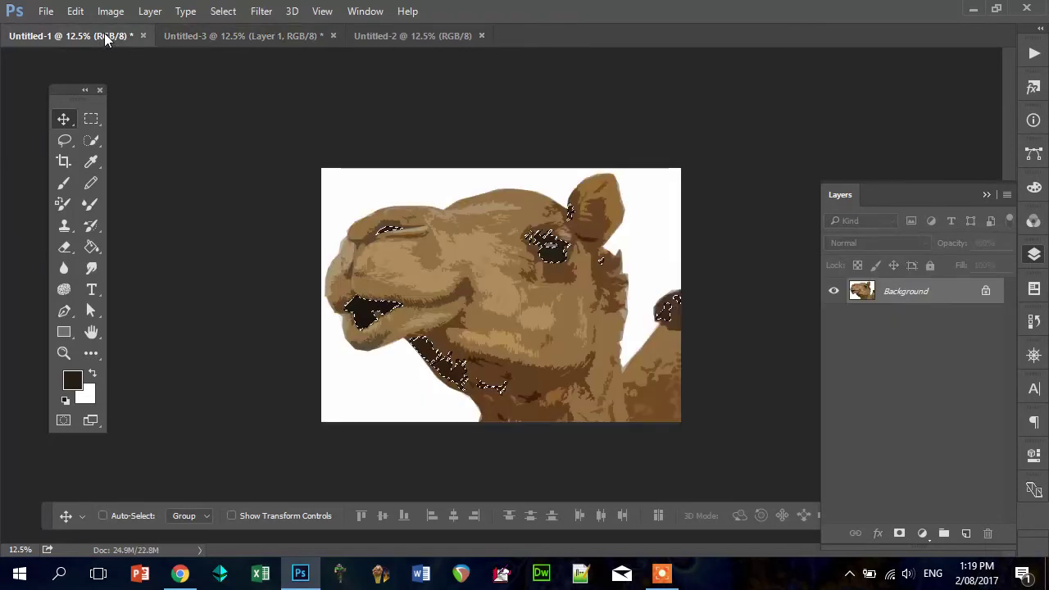
pyautogui.click(195, 37)
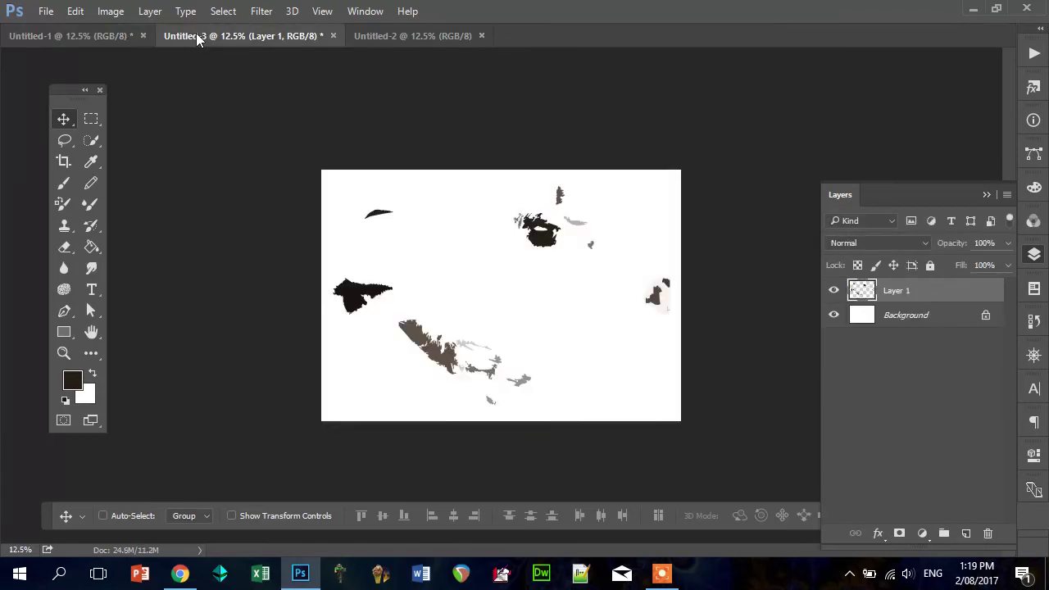
pyautogui.click(835, 292)
pyautogui.click(69, 36)
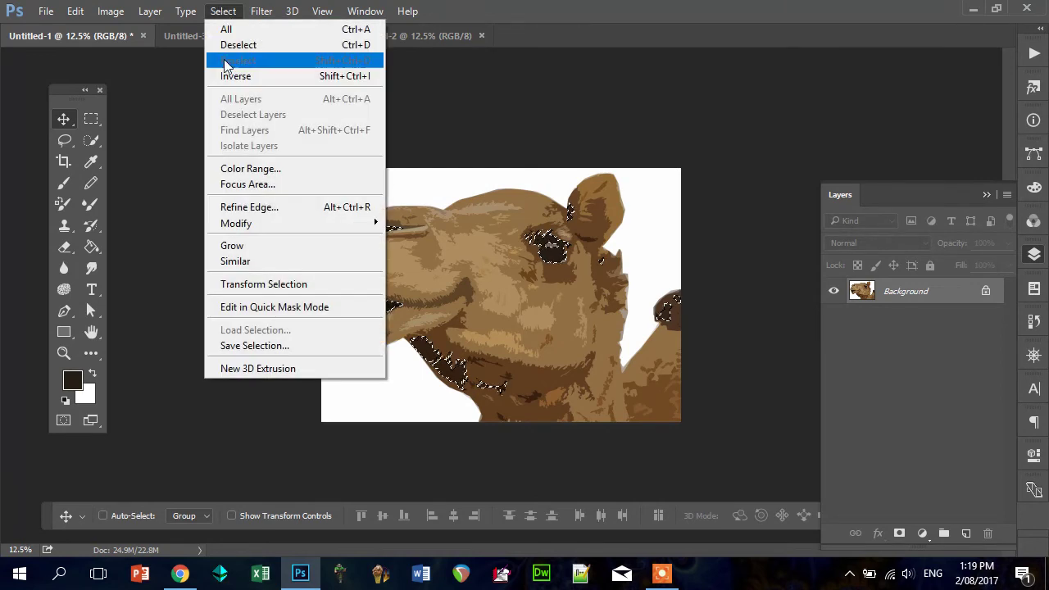
pyautogui.click(223, 13)
pyautogui.click(91, 119)
pyautogui.hotkey('ctrl', 'd')
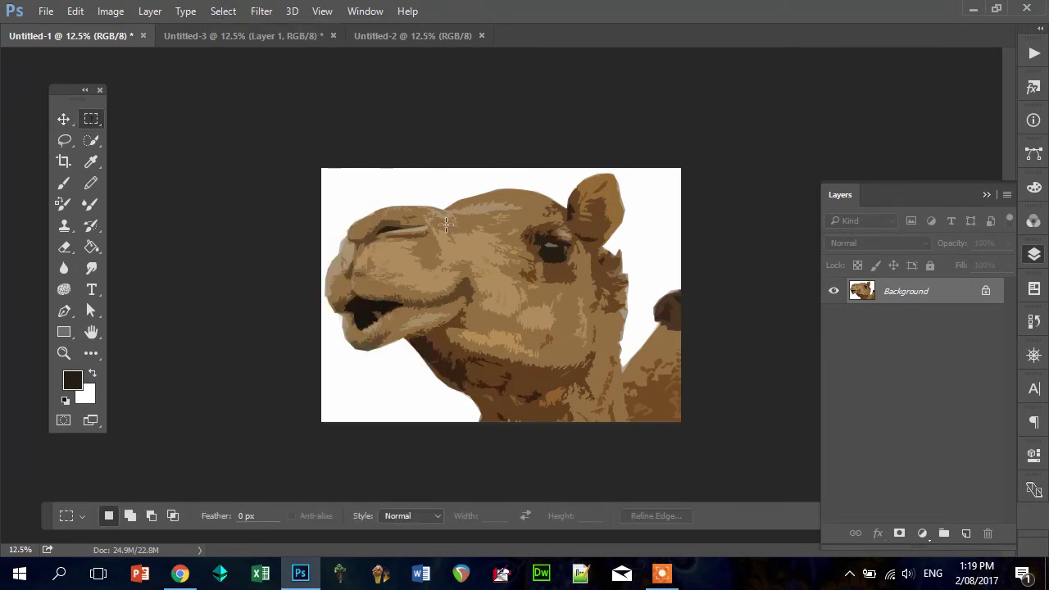
# - Begin a Save As with the file name 'fir', then cancel without saving
pyautogui.click(46, 12)
pyautogui.click(104, 190)
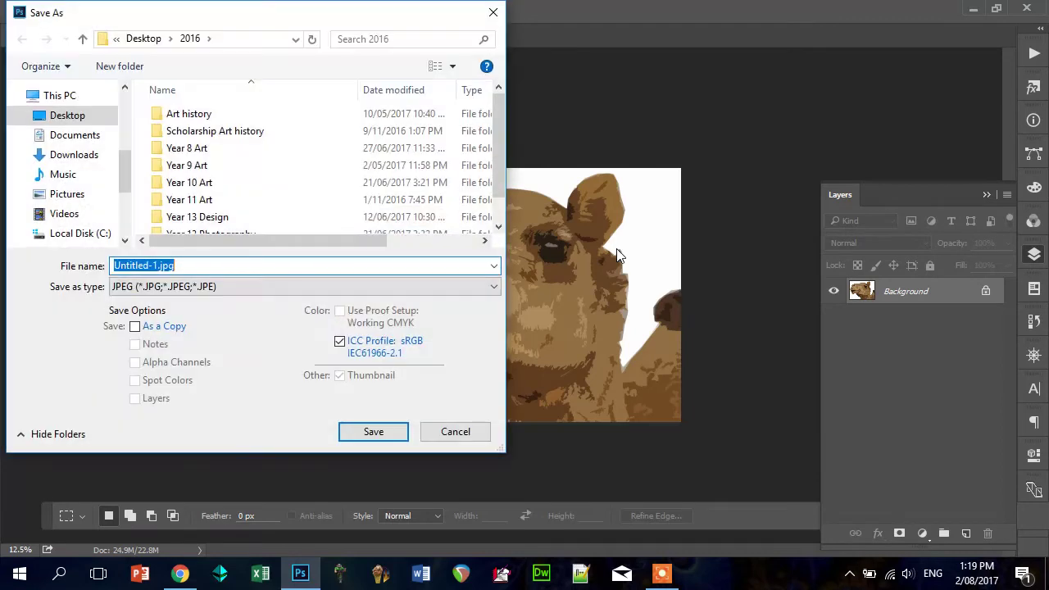
pyautogui.click(168, 291)
pyautogui.click(168, 293)
pyautogui.click(183, 263)
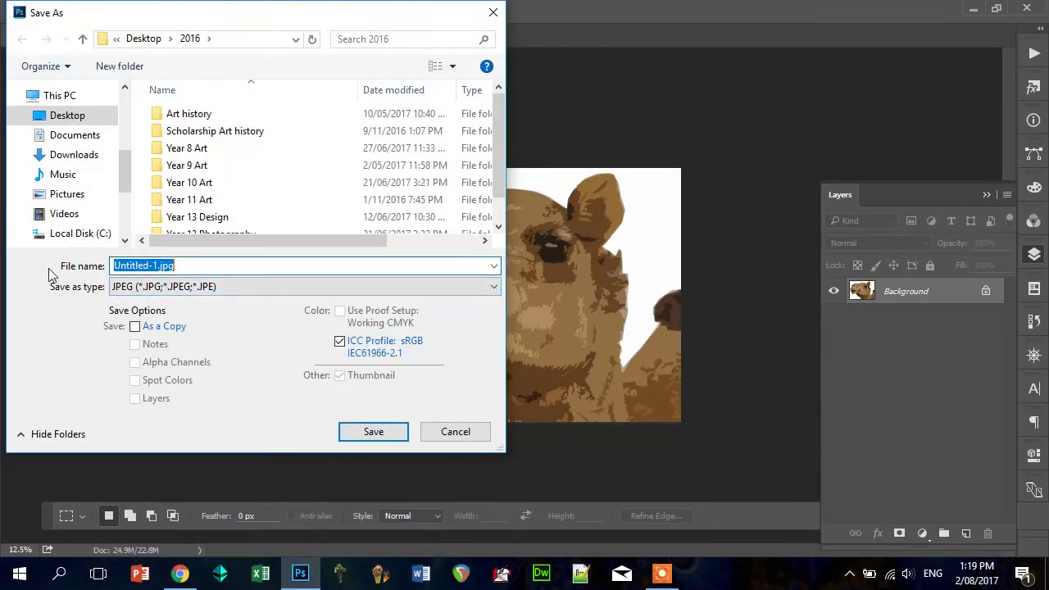
pyautogui.write('fir')
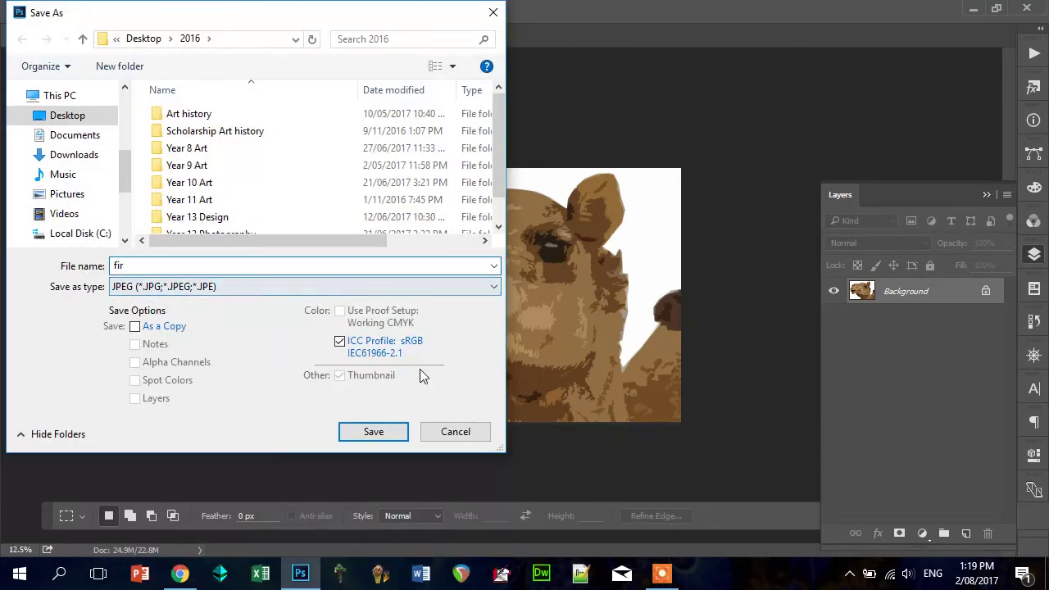
pyautogui.click(453, 434)
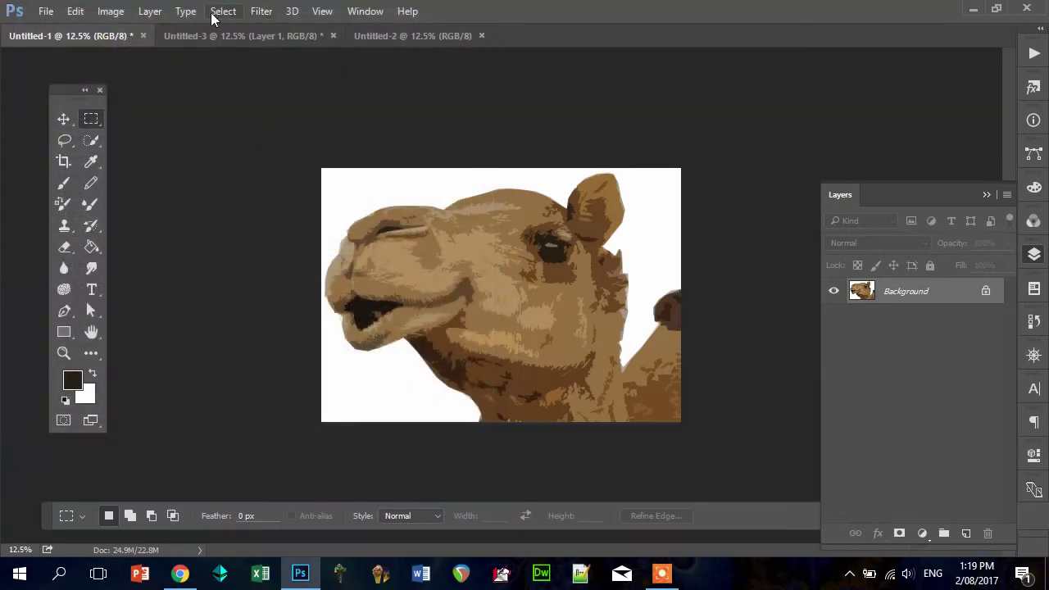
# - Color Range-select the camel's brown cheek tone, cut it, and paste it into Untitled-3
pyautogui.click(264, 12)
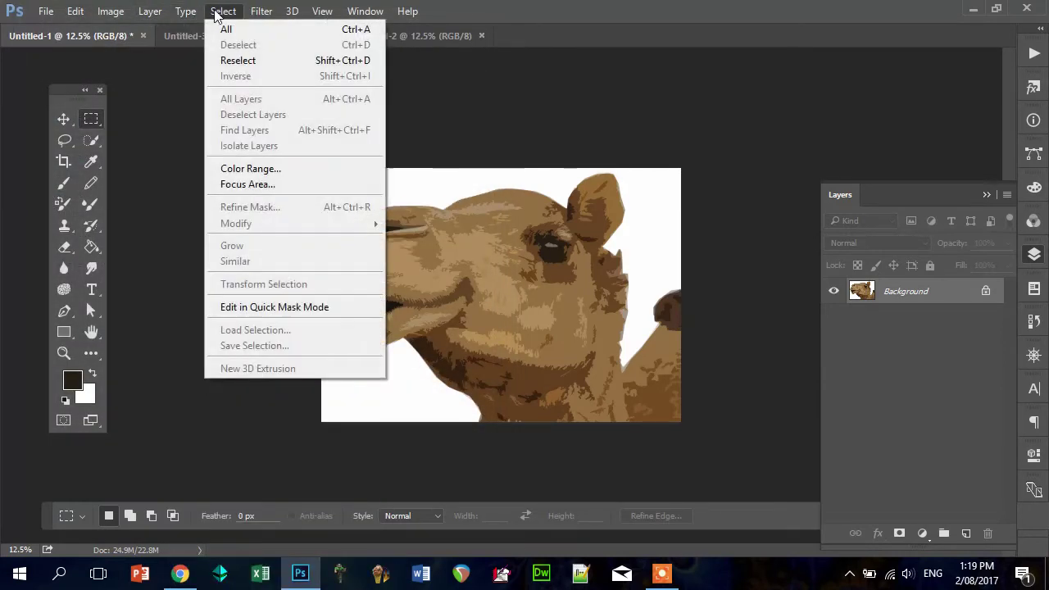
pyautogui.click(265, 170)
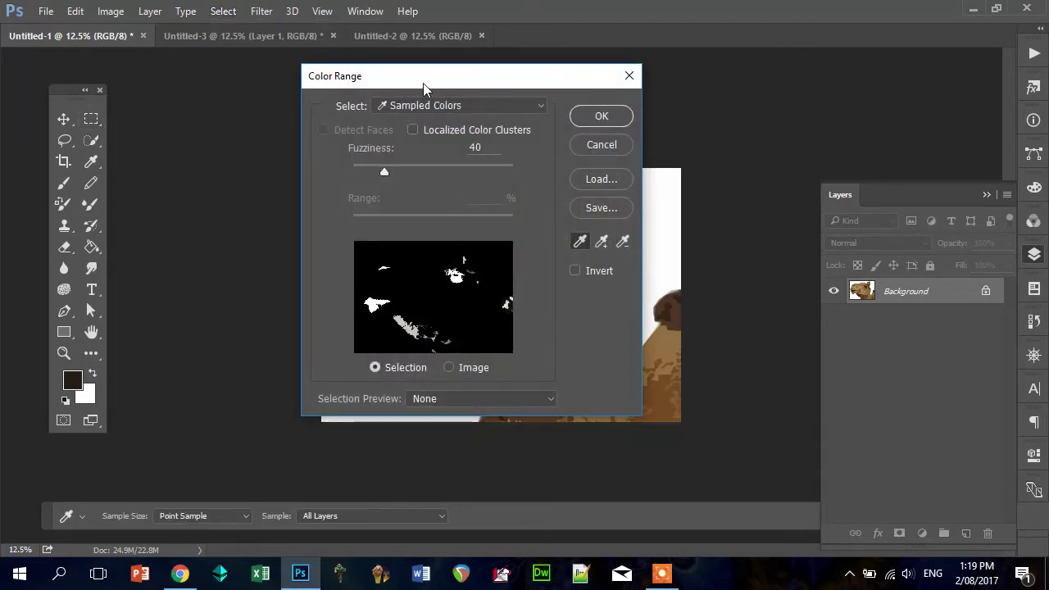
pyautogui.moveTo(423, 88); pyautogui.dragTo(733, 68)
pyautogui.click(425, 293)
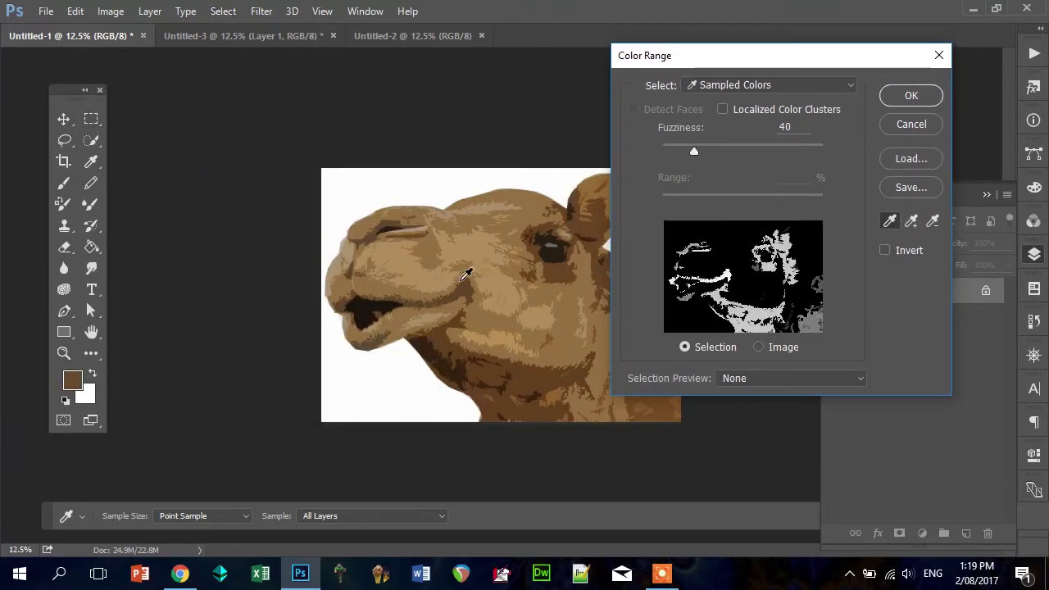
pyautogui.click(912, 95)
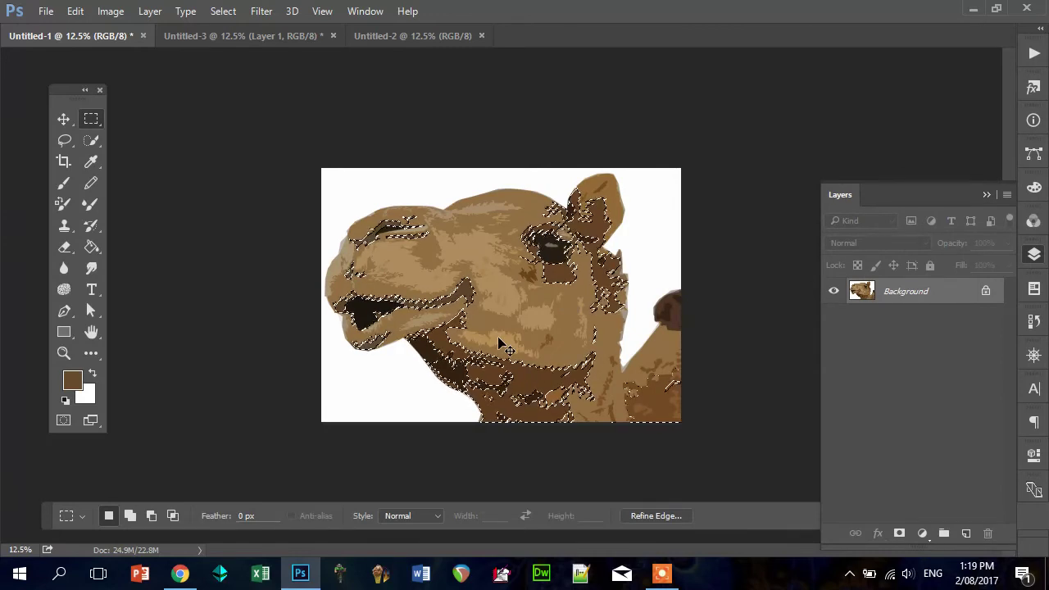
pyautogui.hotkey('ctrl', 'x')
pyautogui.click(270, 34)
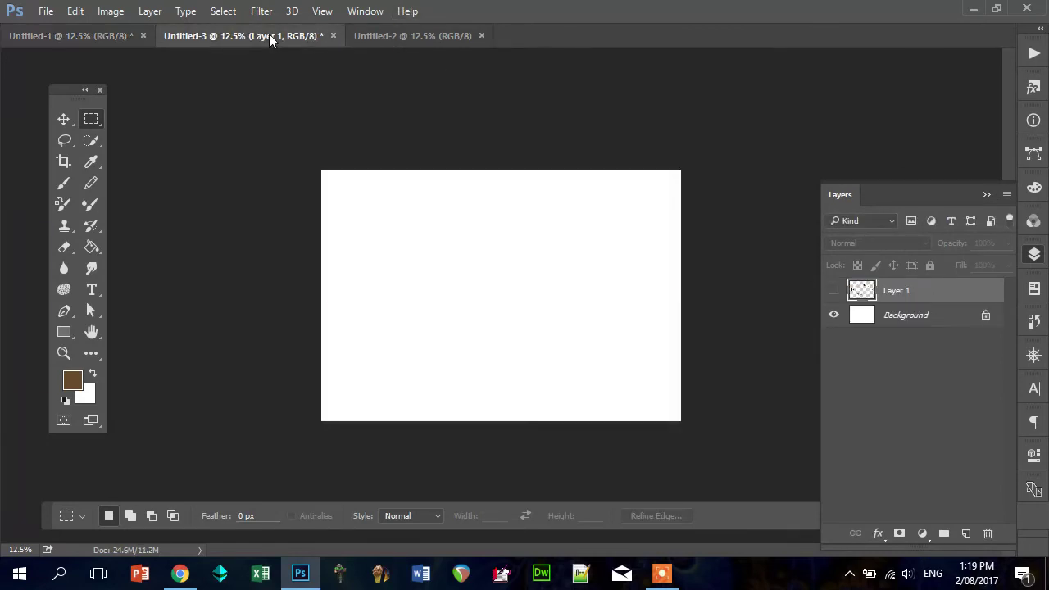
pyautogui.hotkey('ctrl', 'v')
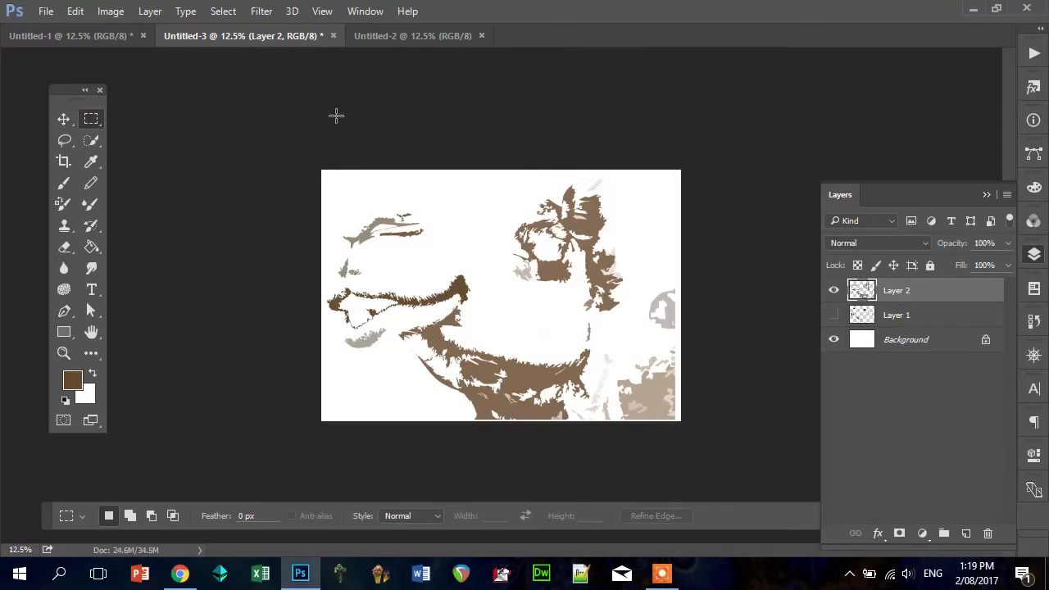
# - Threshold the pasted brown layer at level 158, then go back to the Untitled-1 camel
pyautogui.click(109, 11)
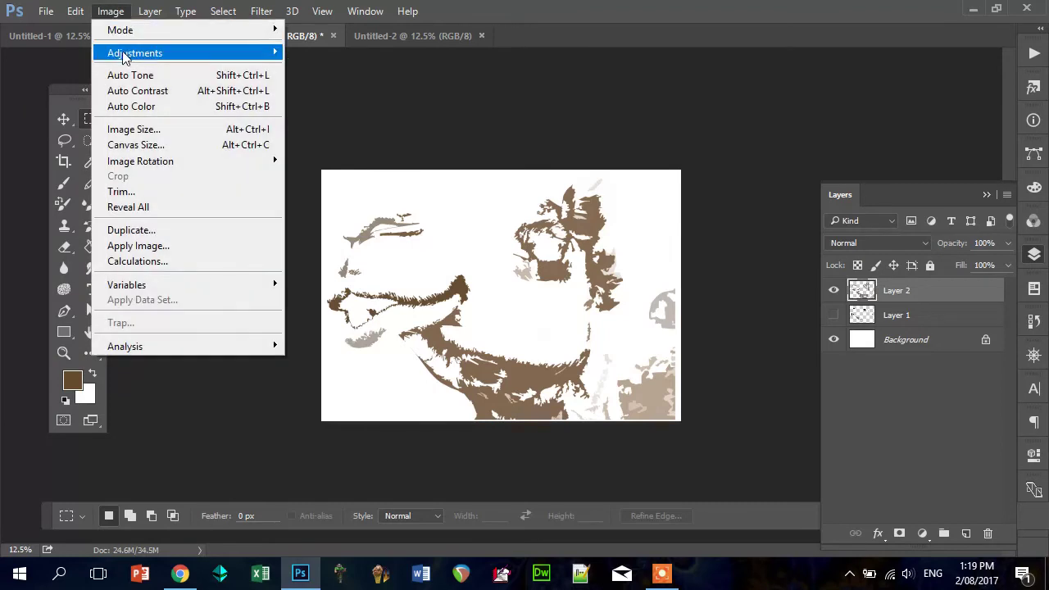
pyautogui.moveTo(124, 55)
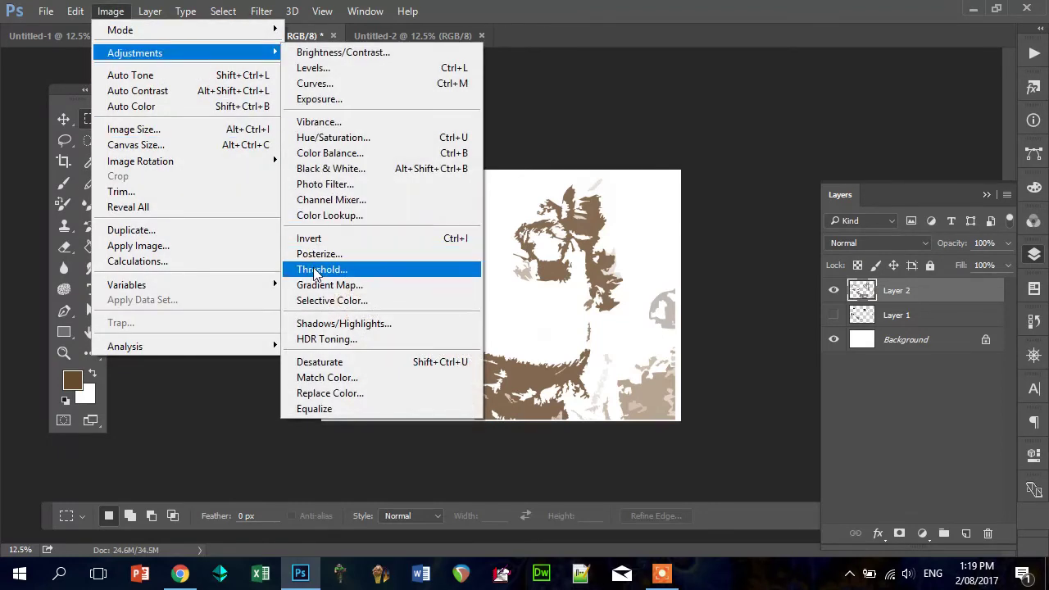
pyautogui.click(320, 269)
pyautogui.moveTo(515, 329); pyautogui.dragTo(623, 85)
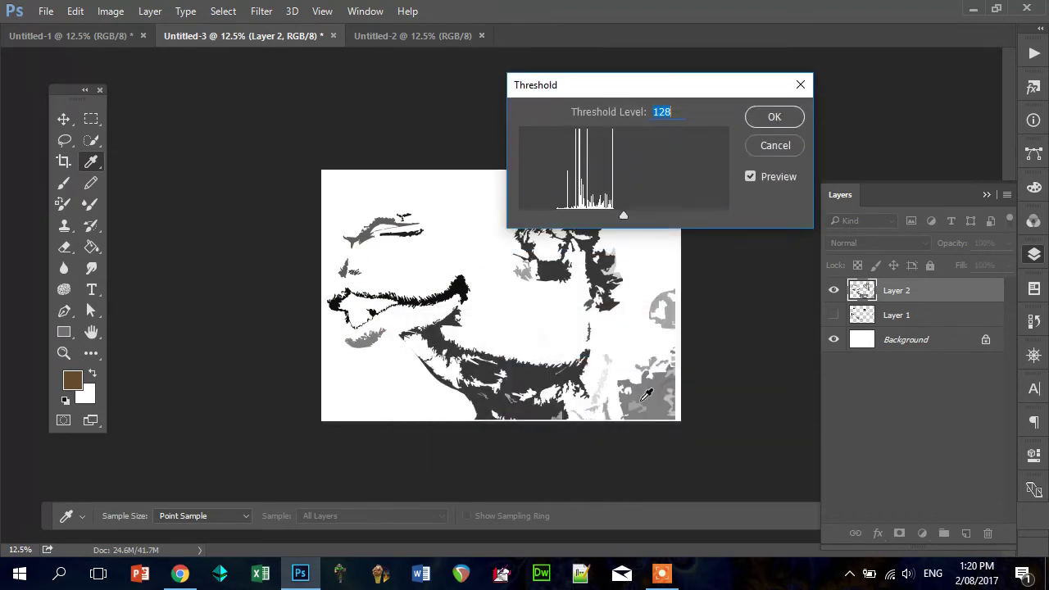
pyautogui.moveTo(628, 215); pyautogui.dragTo(648, 215)
pyautogui.moveTo(621, 94); pyautogui.dragTo(754, 103)
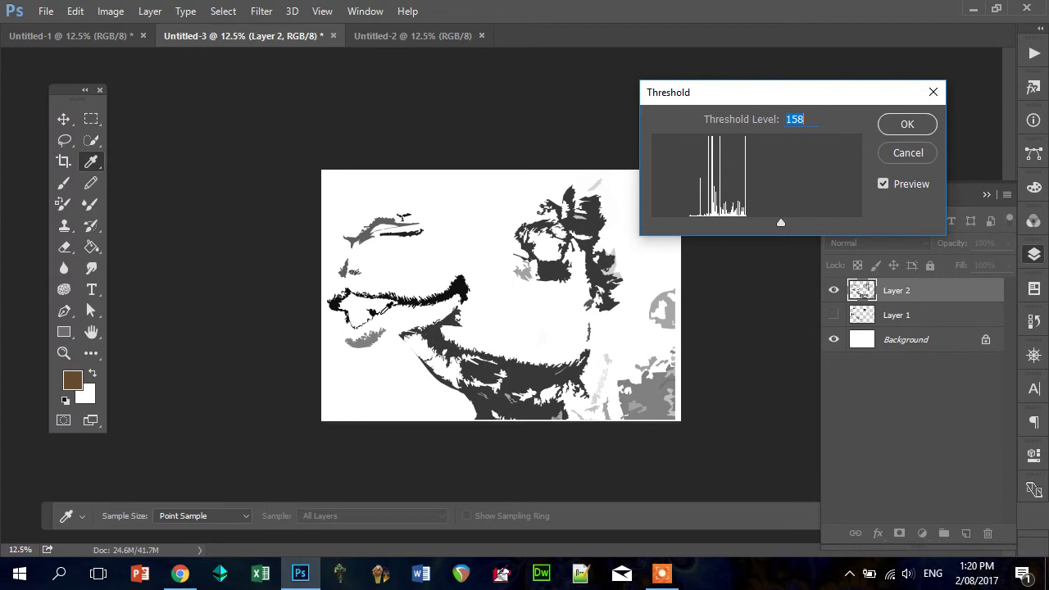
pyautogui.click(907, 124)
pyautogui.click(95, 36)
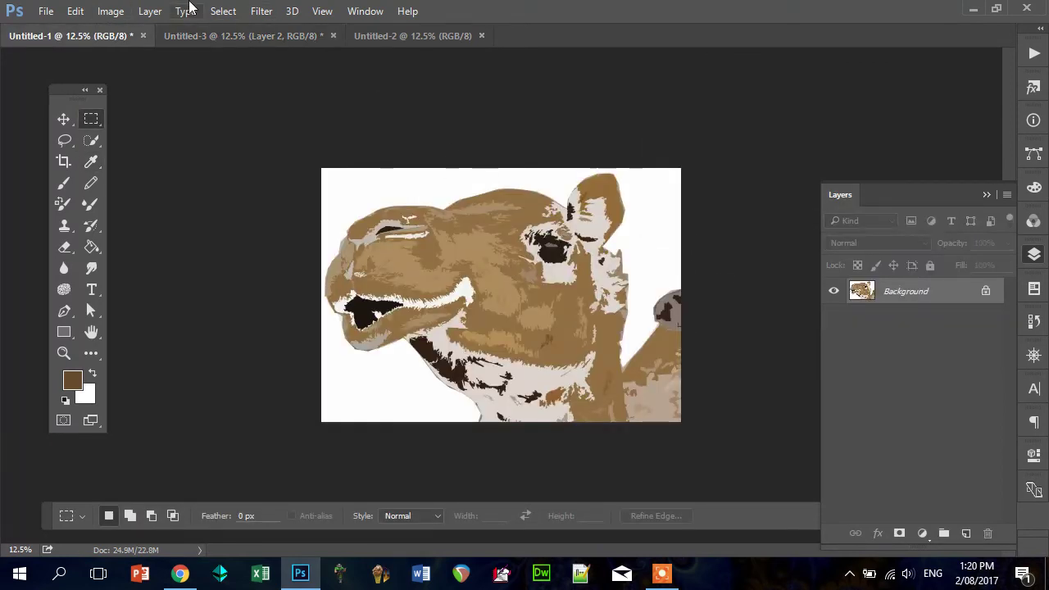
# - Select the camel's mid tan tones with Color Range and cut them from Untitled-1
pyautogui.click(193, 11)
pyautogui.moveTo(216, 16)
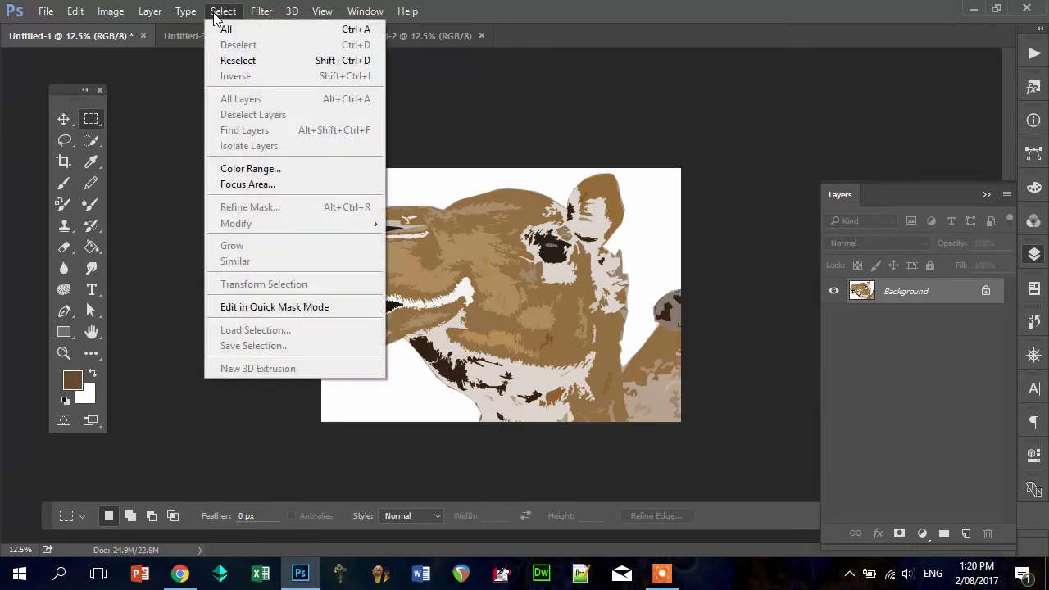
pyautogui.click(262, 168)
pyautogui.click(504, 298)
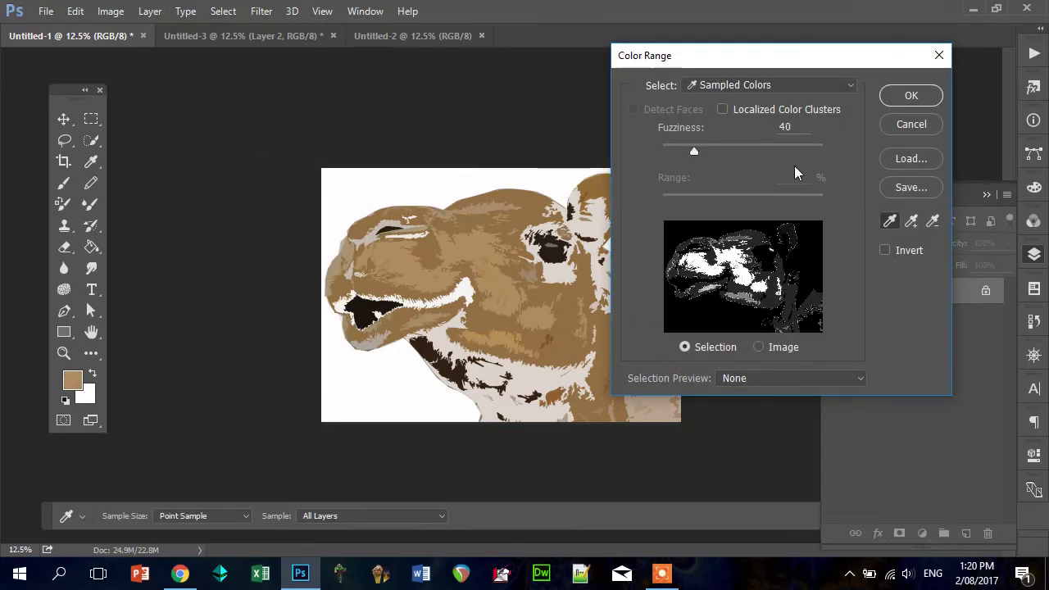
pyautogui.click(910, 95)
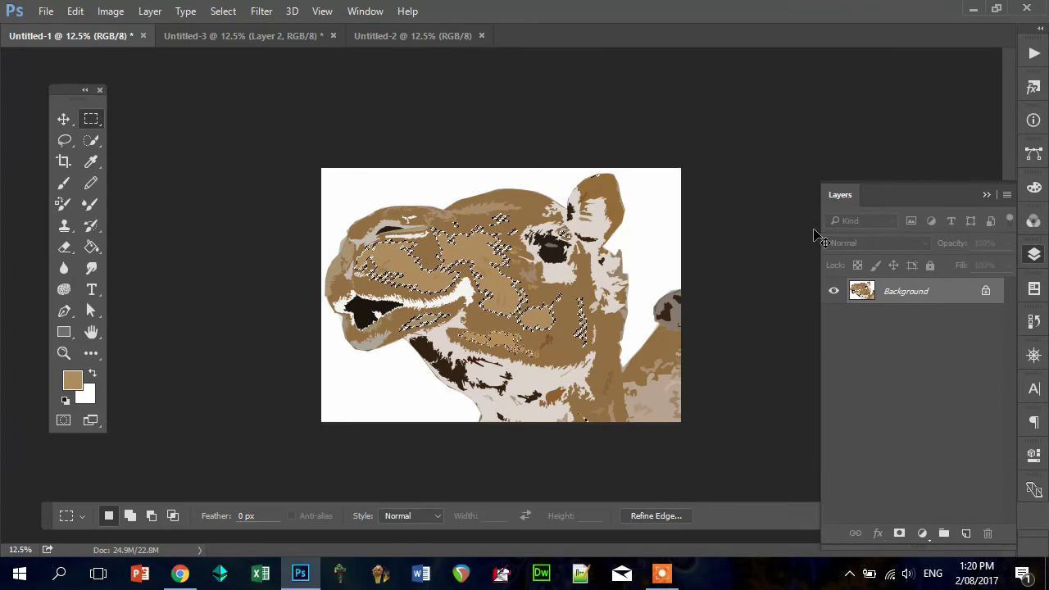
pyautogui.press('BackSpace')
pyautogui.hotkey('ctrl', 'd')
# - Paste the cut tan areas into Untitled-2 as a new Layer 1
pyautogui.click(395, 36)
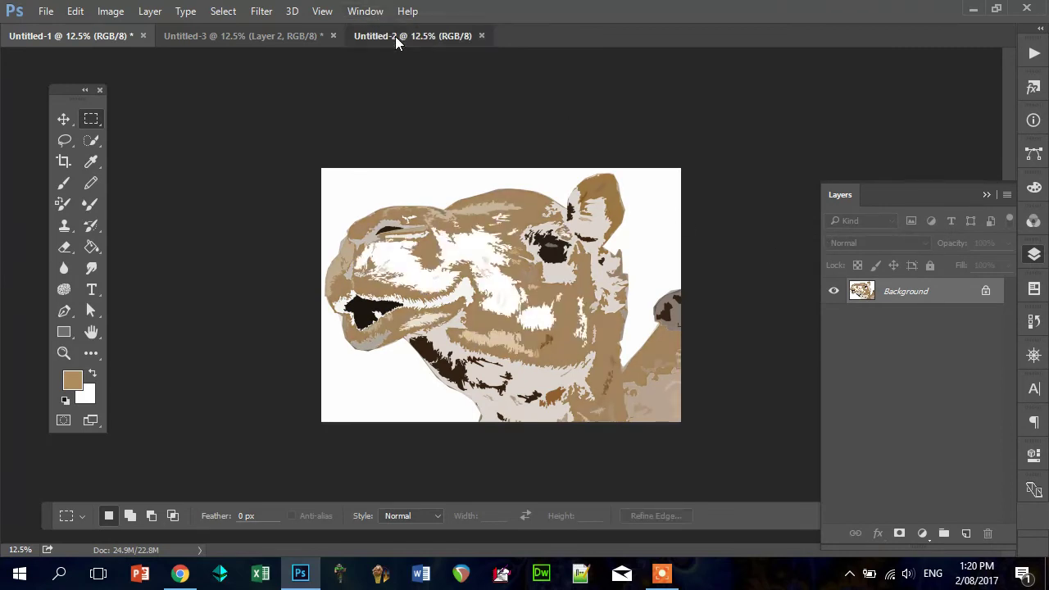
pyautogui.hotkey('ctrl', 'v')
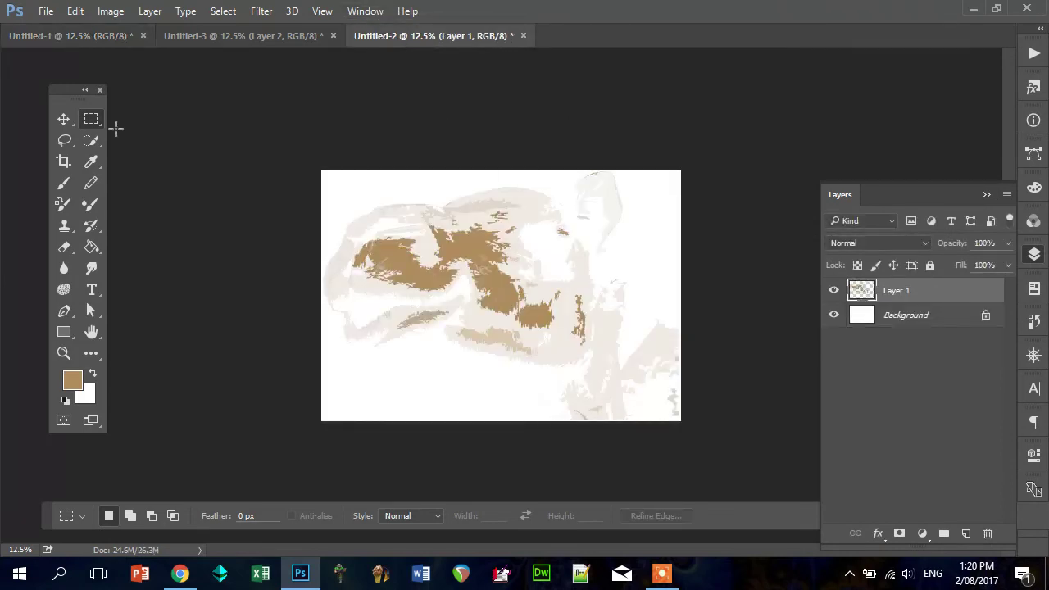
pyautogui.click(63, 119)
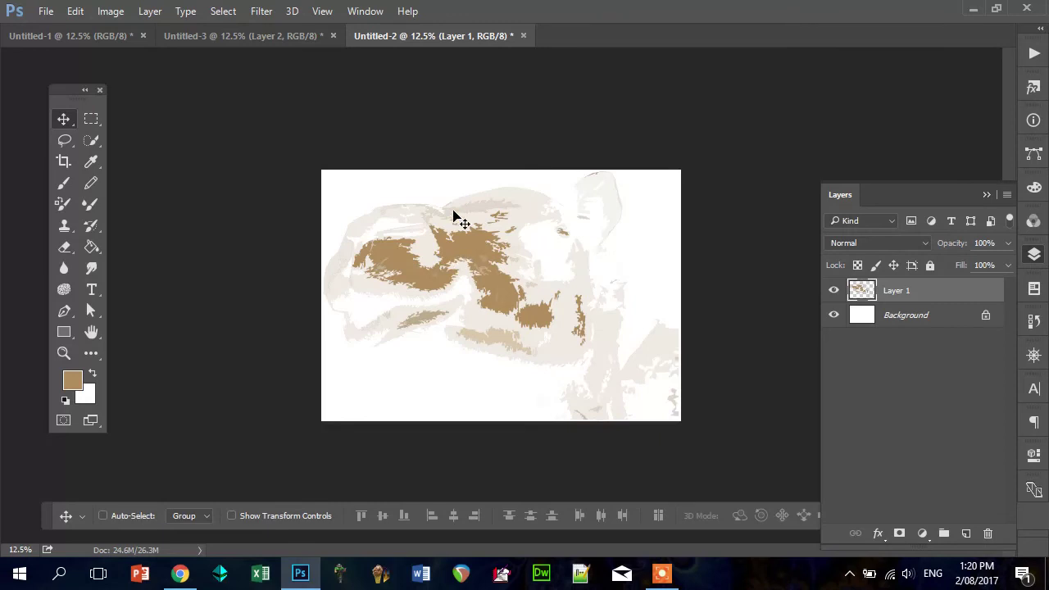
pyautogui.click(70, 37)
pyautogui.click(425, 36)
# - Apply a Threshold at level 238 to Untitled-2's tan layer, then show Untitled-3
pyautogui.click(111, 11)
pyautogui.moveTo(138, 52)
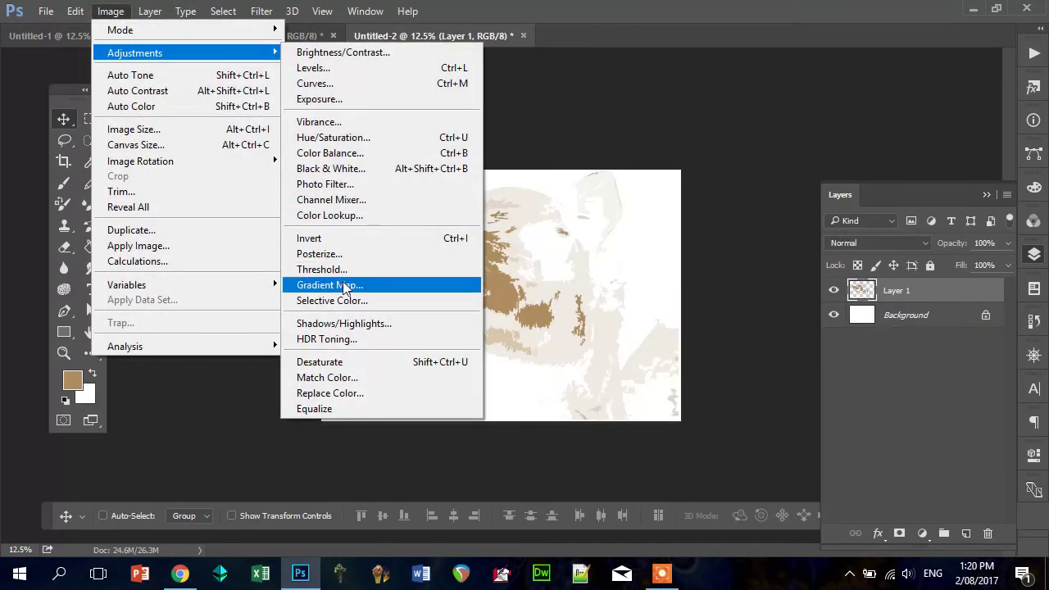
pyautogui.click(322, 268)
pyautogui.moveTo(754, 223); pyautogui.dragTo(844, 224)
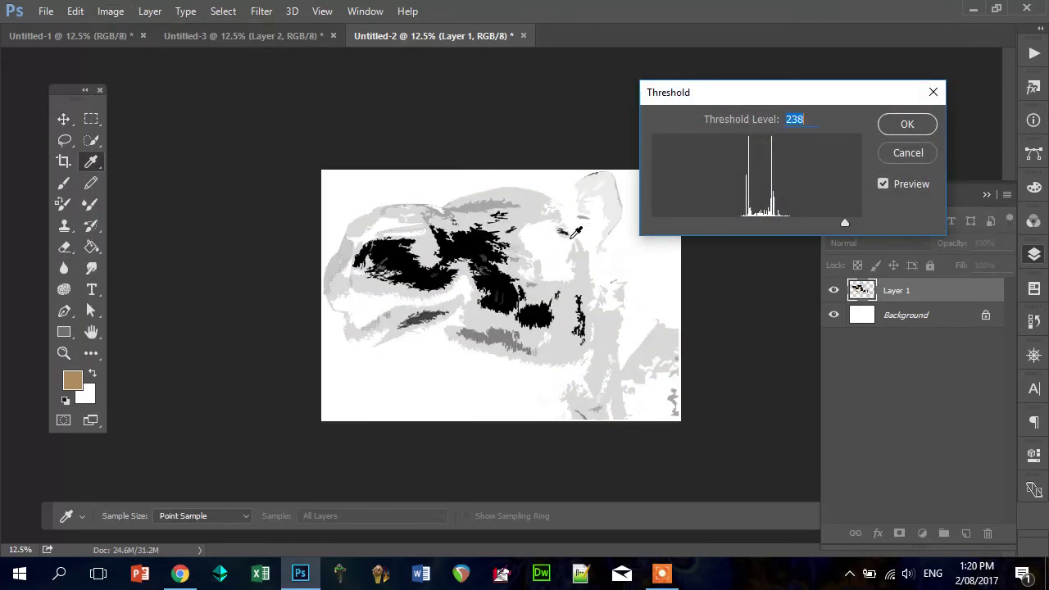
pyautogui.click(907, 125)
pyautogui.press('v')
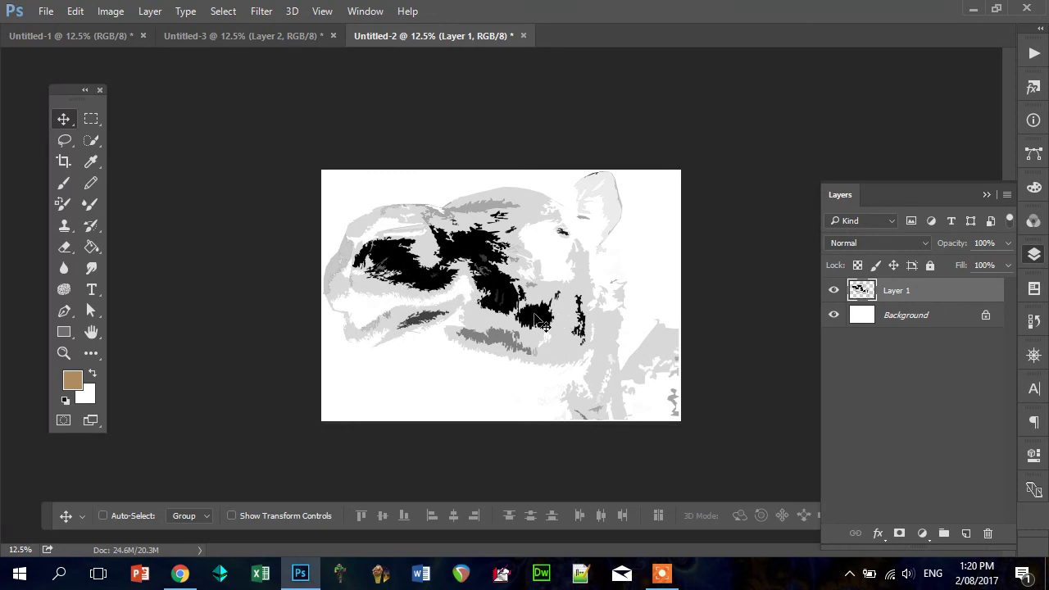
pyautogui.click(299, 36)
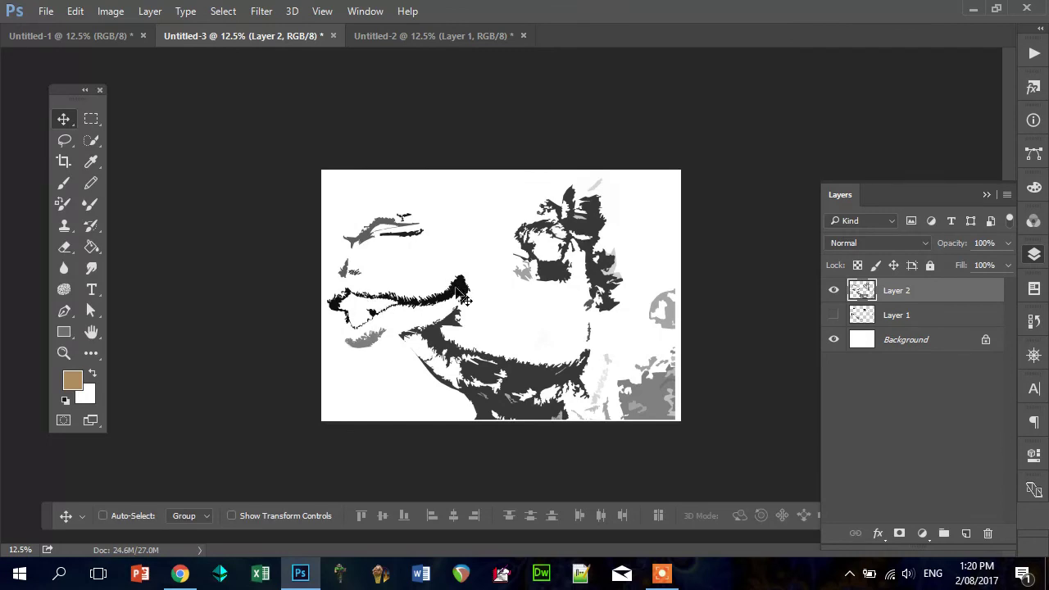
# - Switch back to the Untitled-1 document showing the posterised camel
pyautogui.click(75, 36)
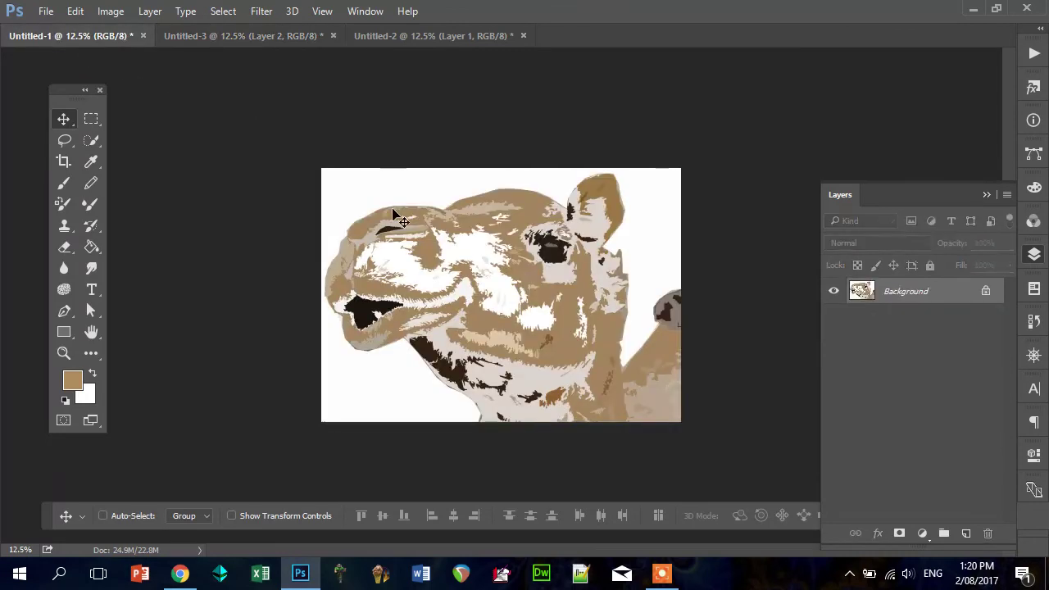